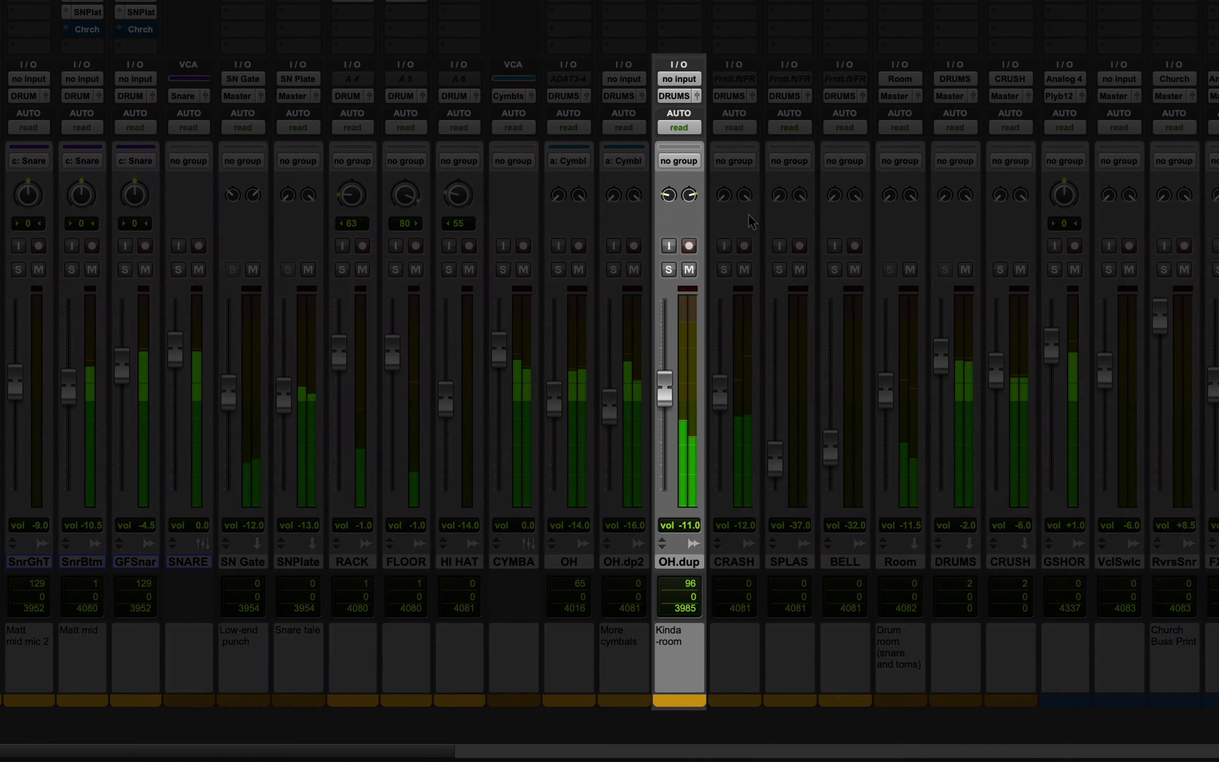
Mute and unmute the OH.dup track during playback to compare the drum mix with and without it.
click(689, 269)
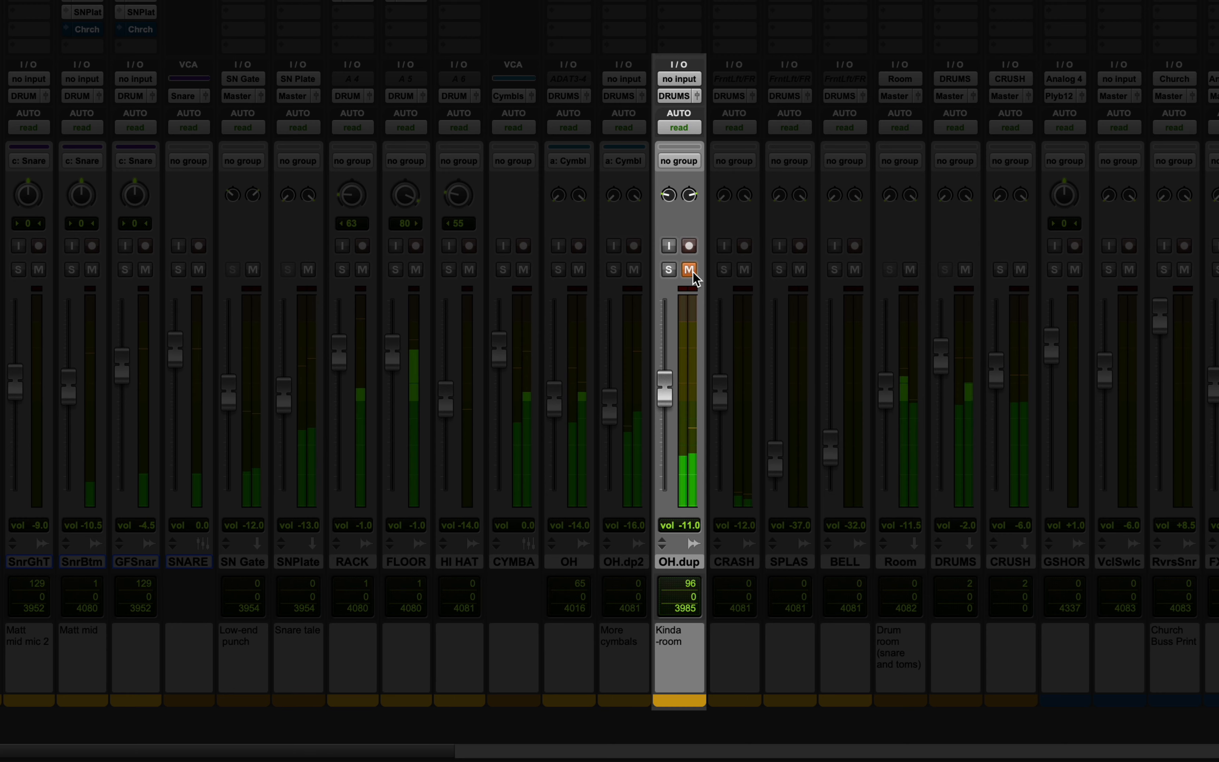
click(689, 270)
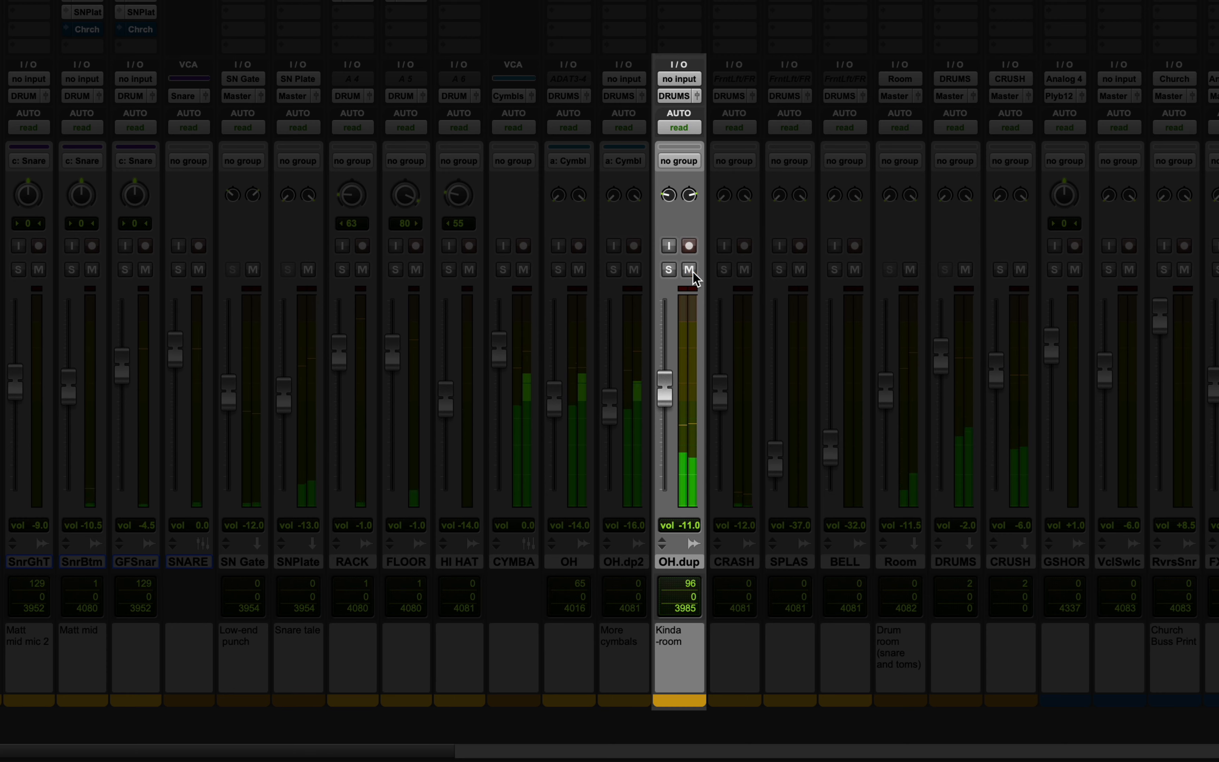
click(689, 270)
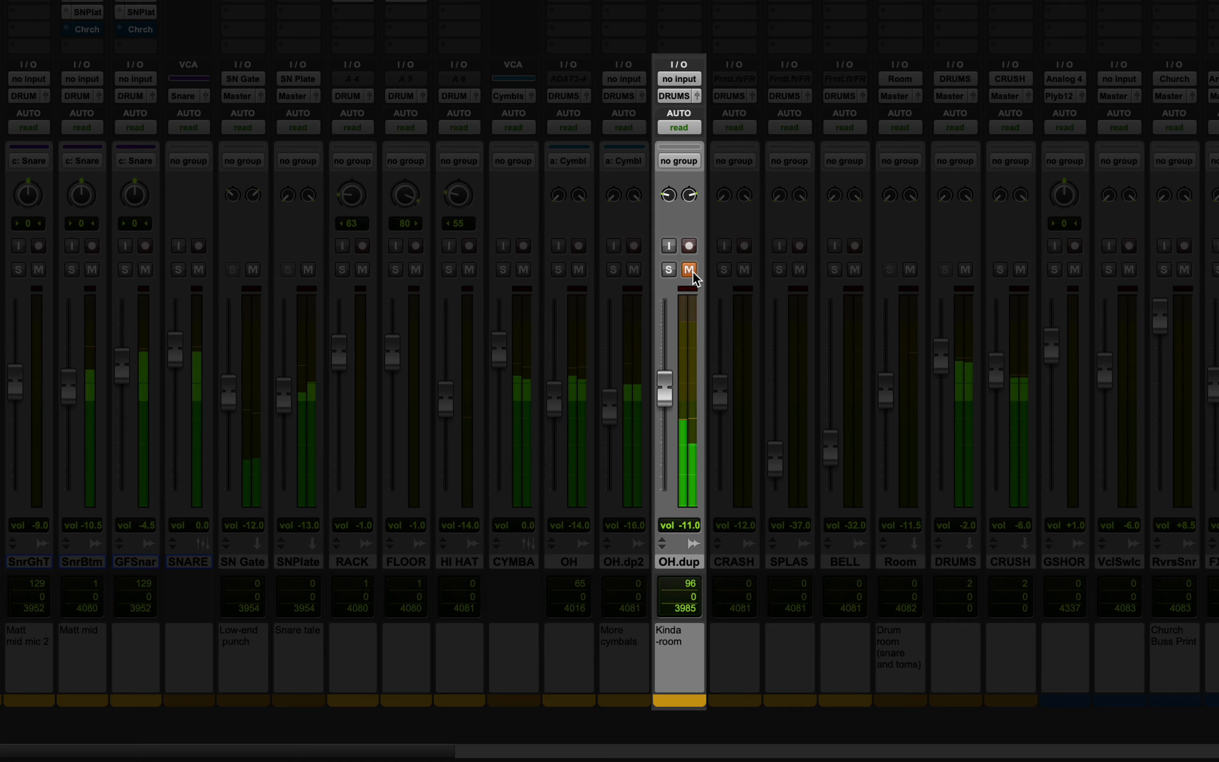
click(690, 270)
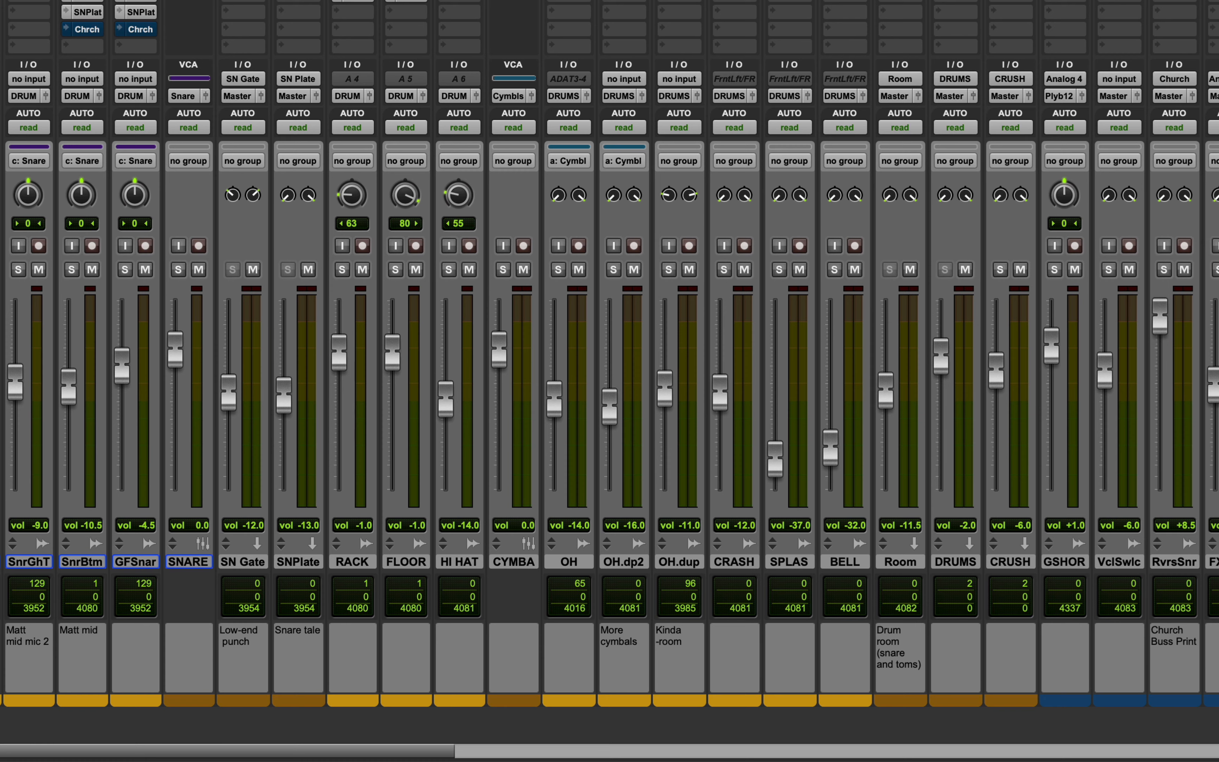
Solo the OH.dup track, then enable and open its first Pro-Q3 insert to examine the EQ bands.
click(670, 270)
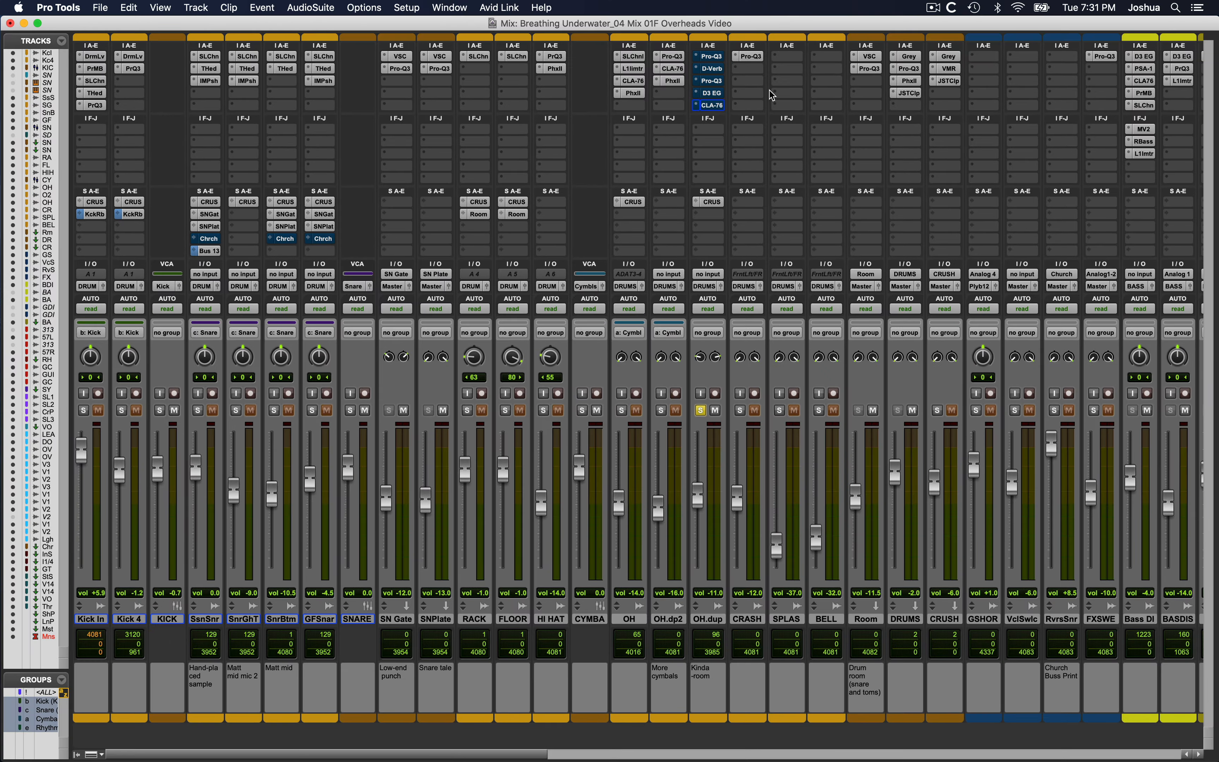
super+click(719, 58)
click(721, 60)
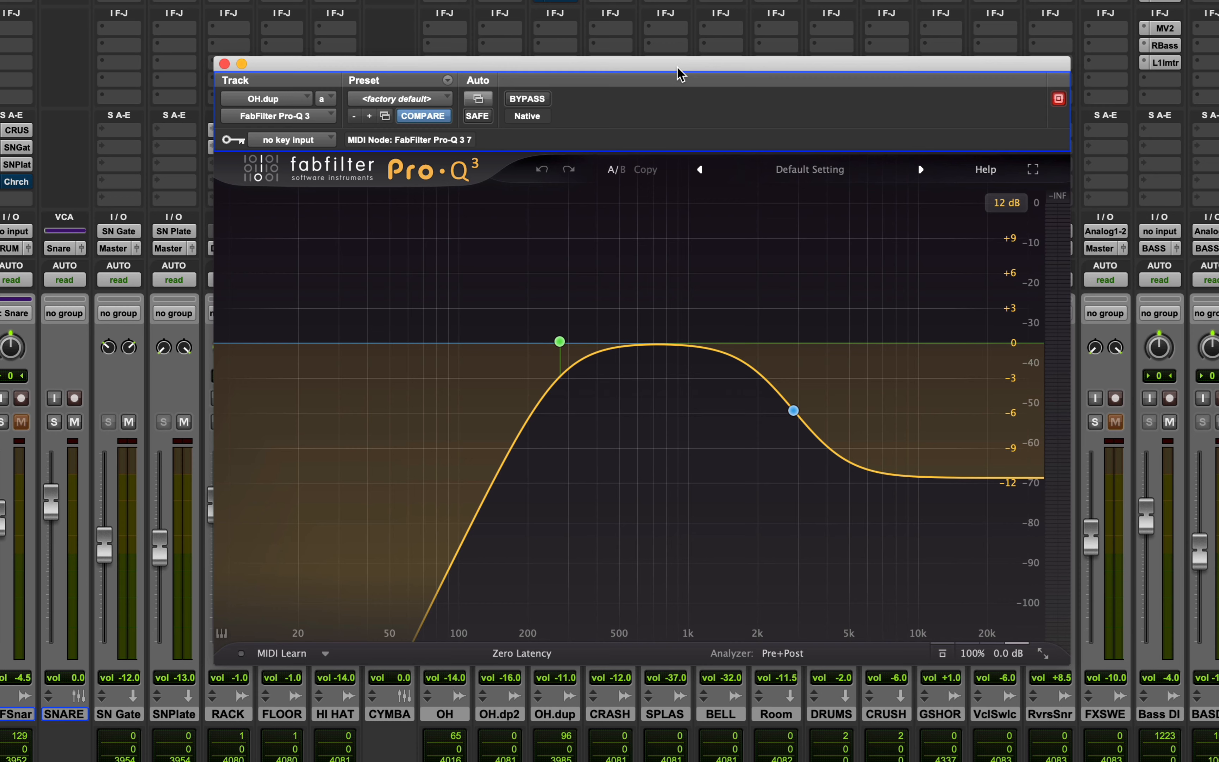
mouse_move(825, 458)
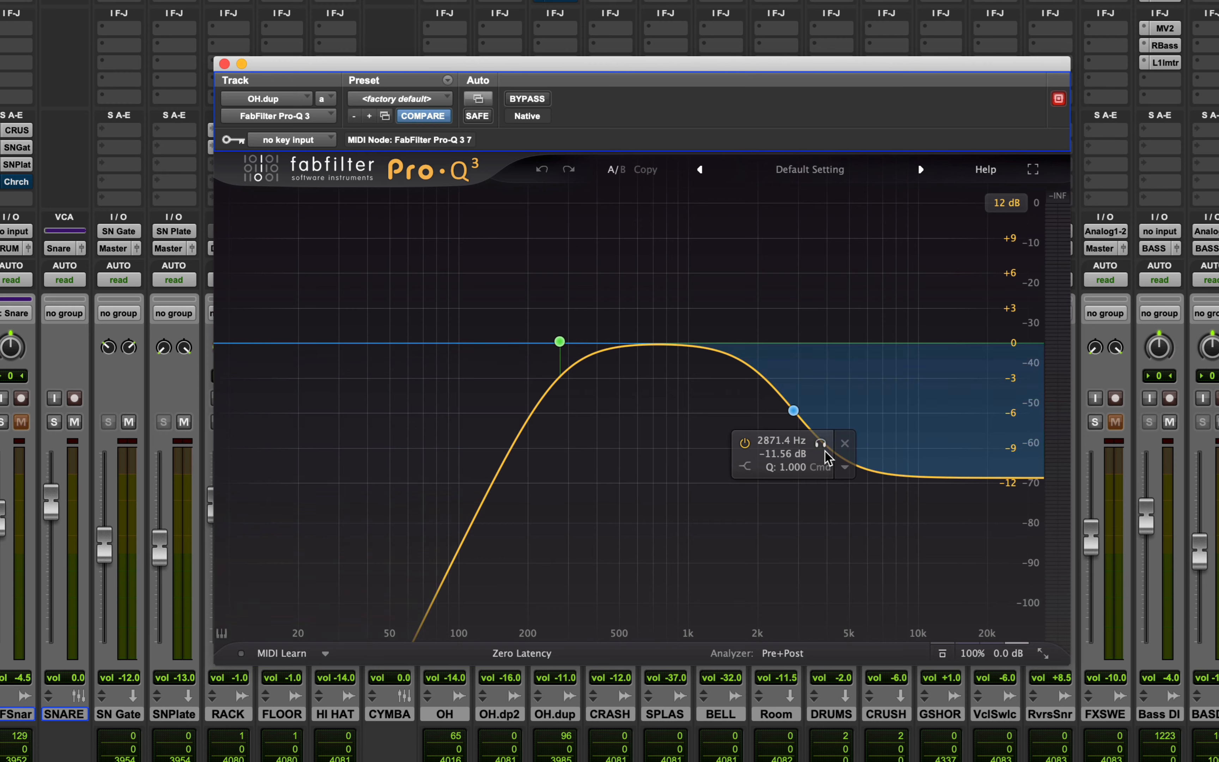
mouse_move(526, 413)
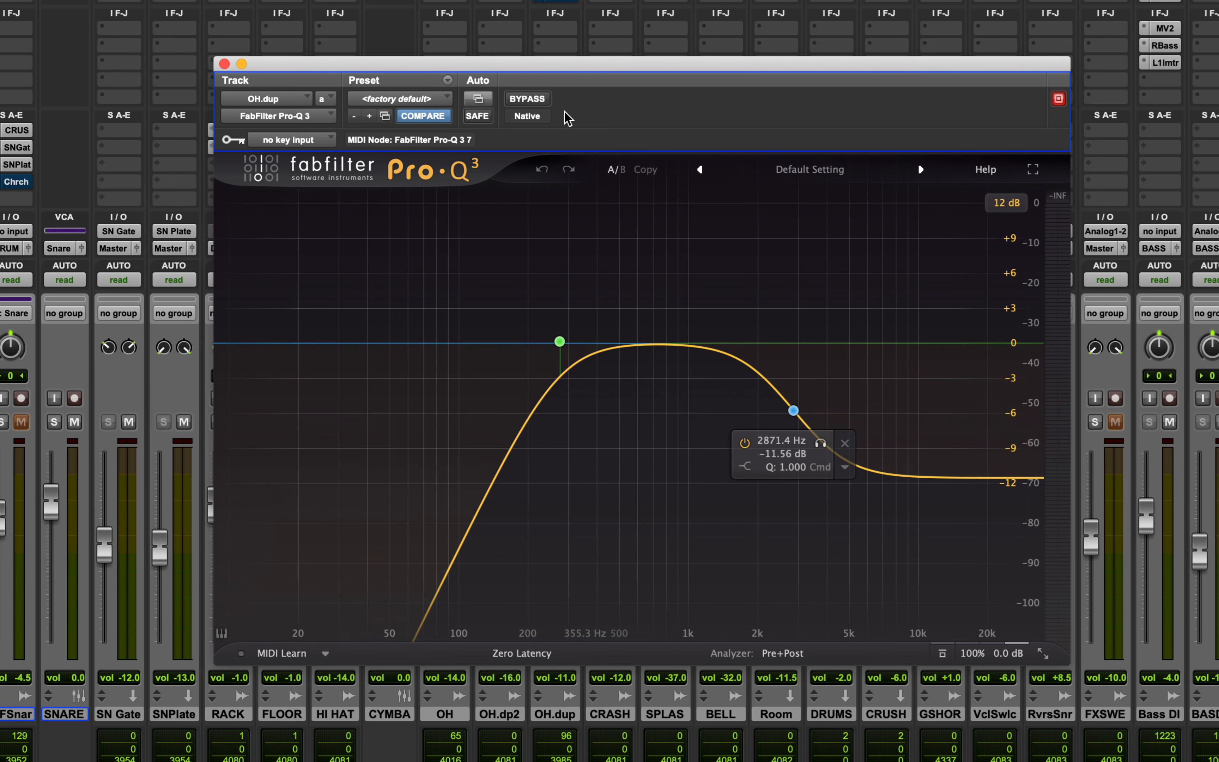
Play the soloed OH.dup track with its first Pro-Q3 bypassed and active for comparison, then close the plug-in window.
key(space)
click(540, 101)
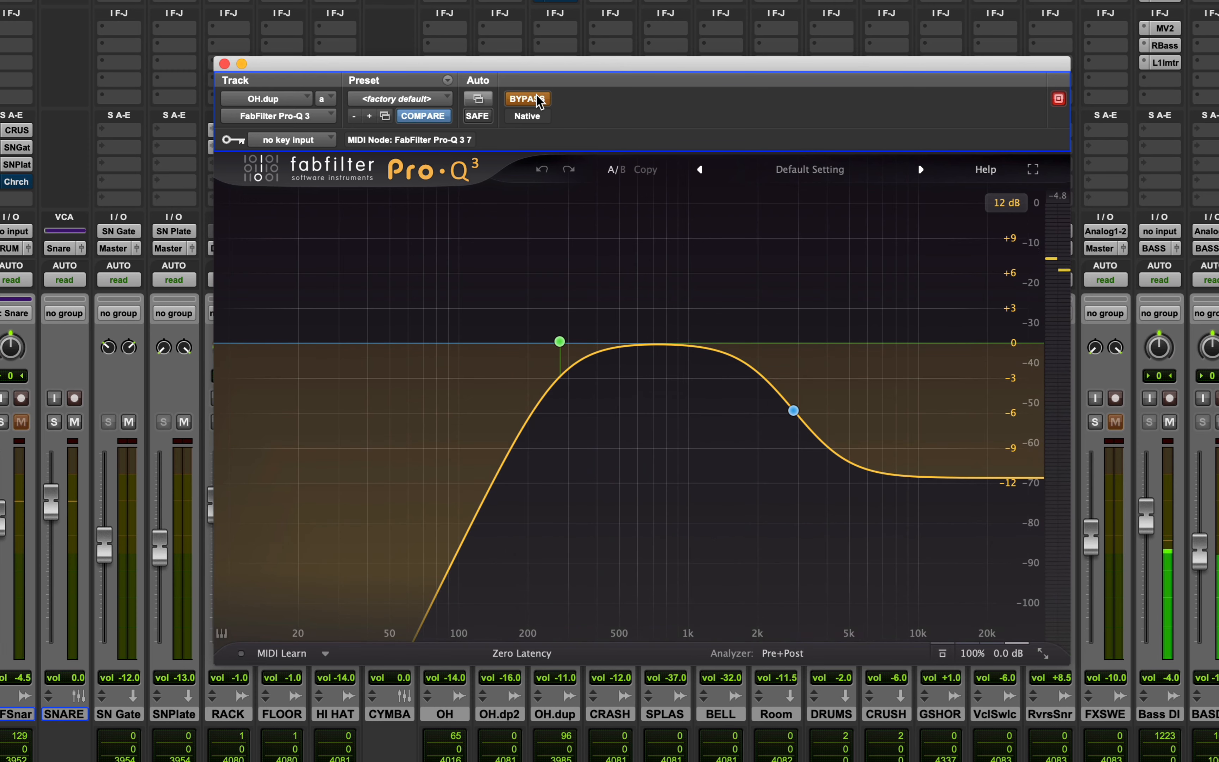
click(541, 100)
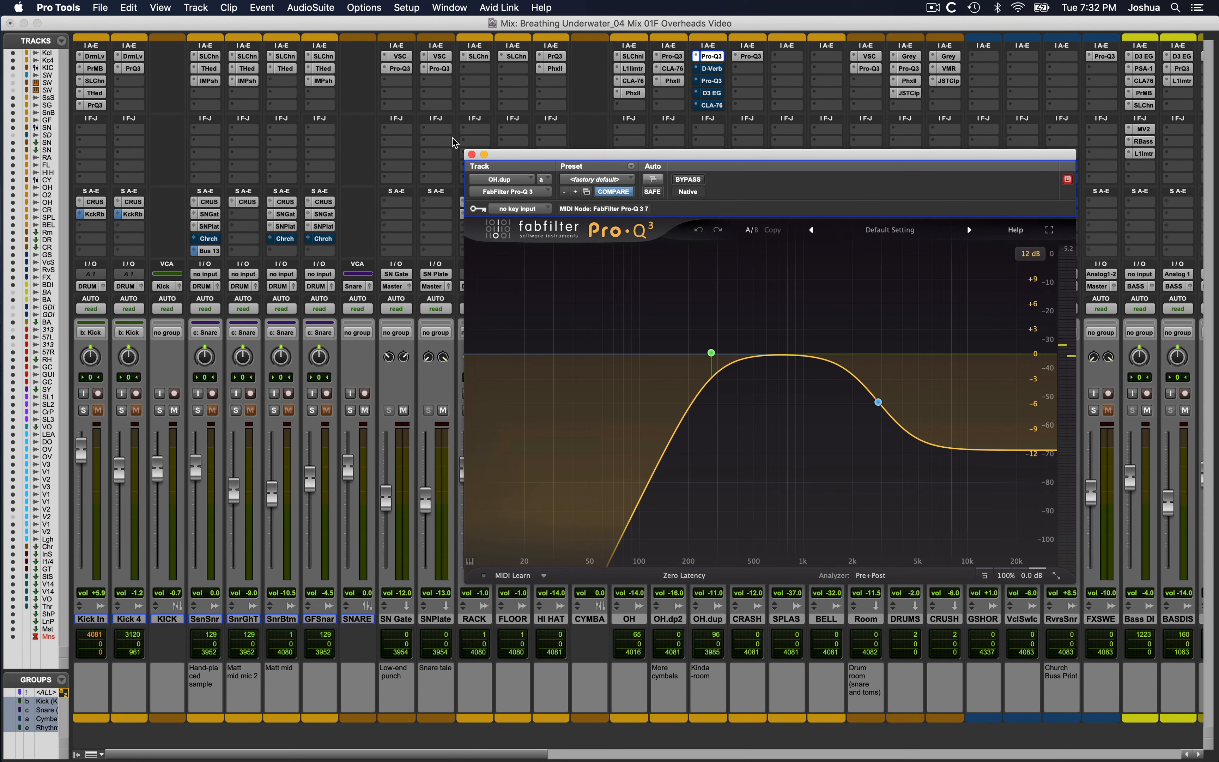
click(472, 154)
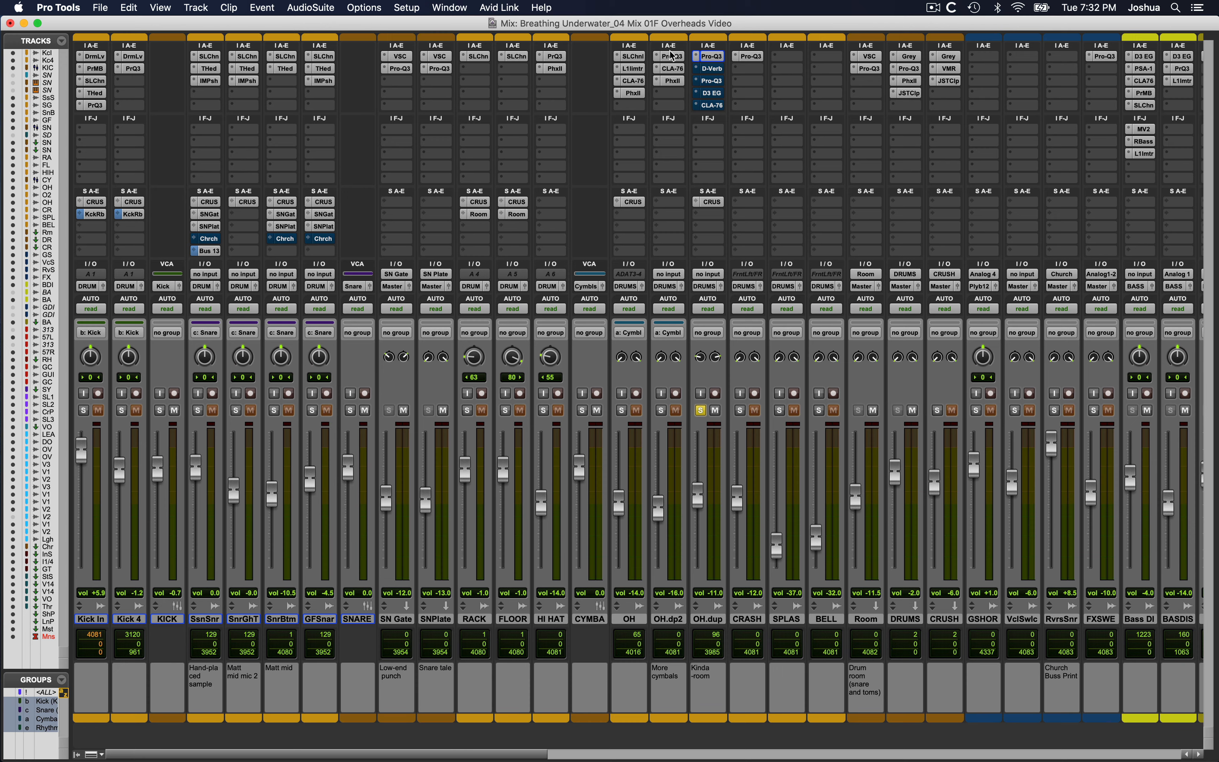
Open the D-Verb insert on OH.dup, compare it bypassed and active during playback, and leave it enabled.
click(709, 68)
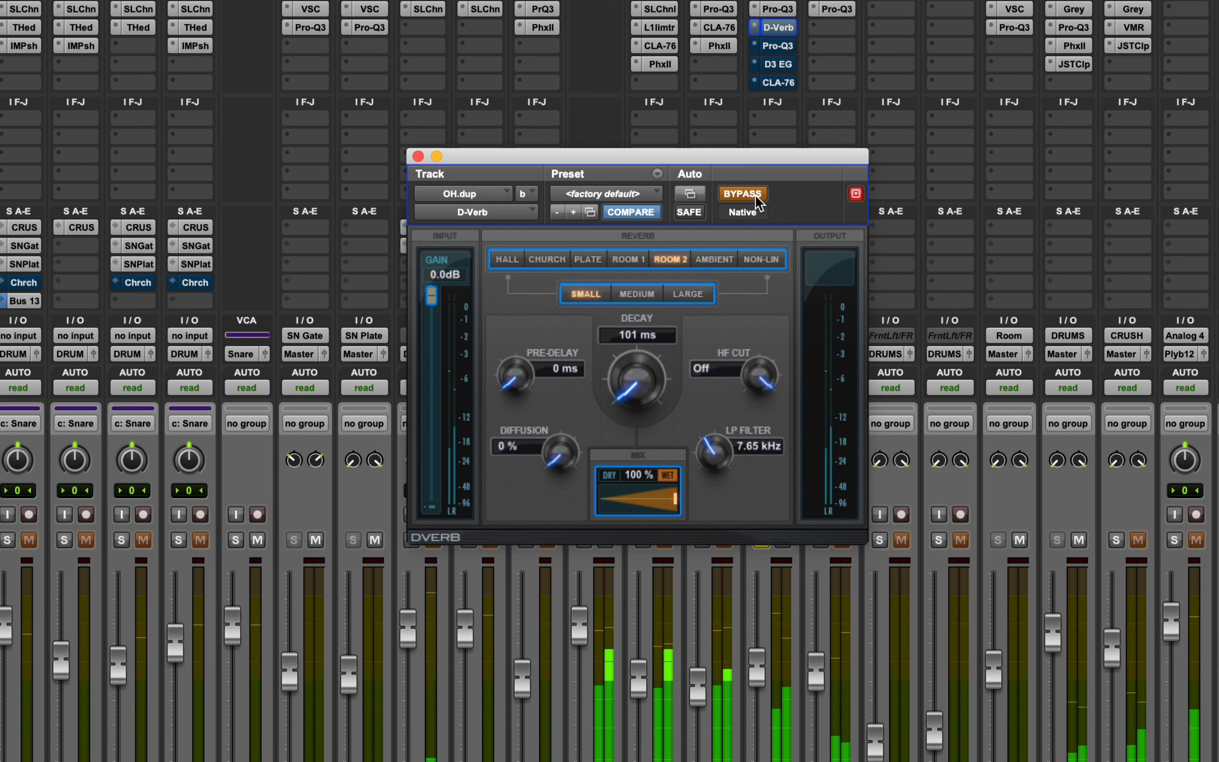
click(743, 194)
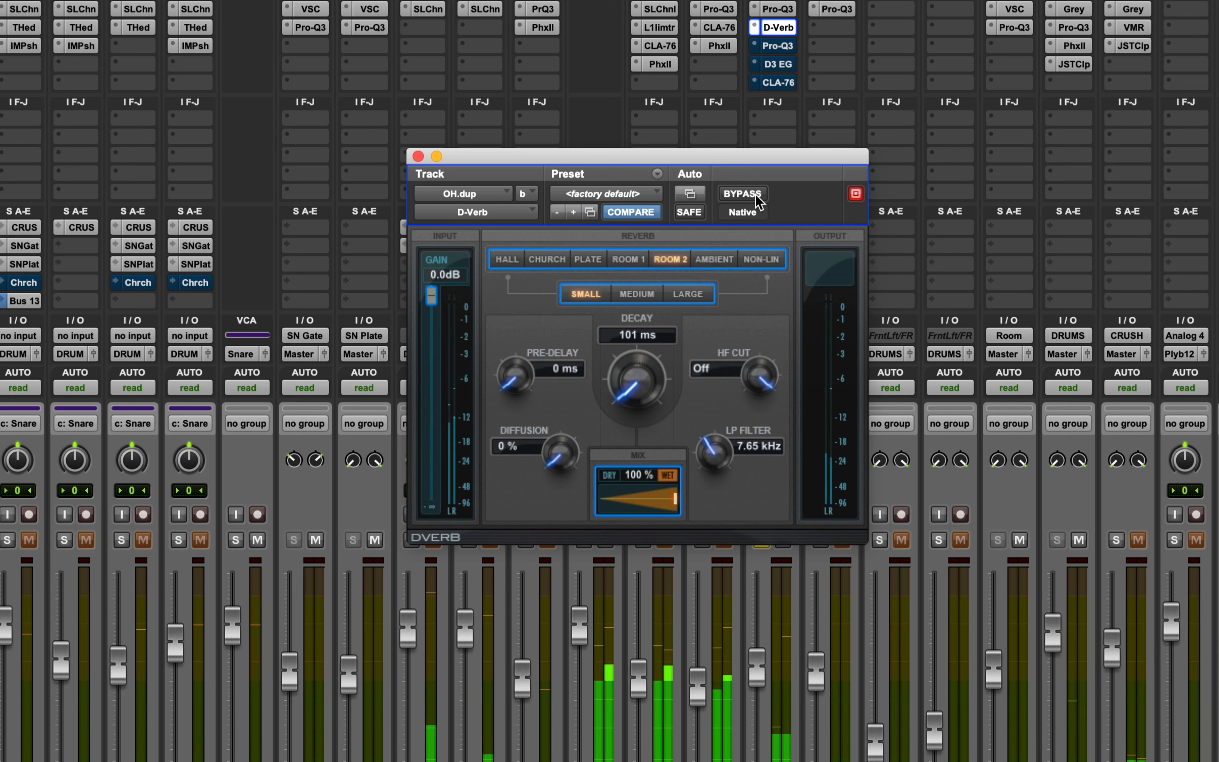
click(743, 194)
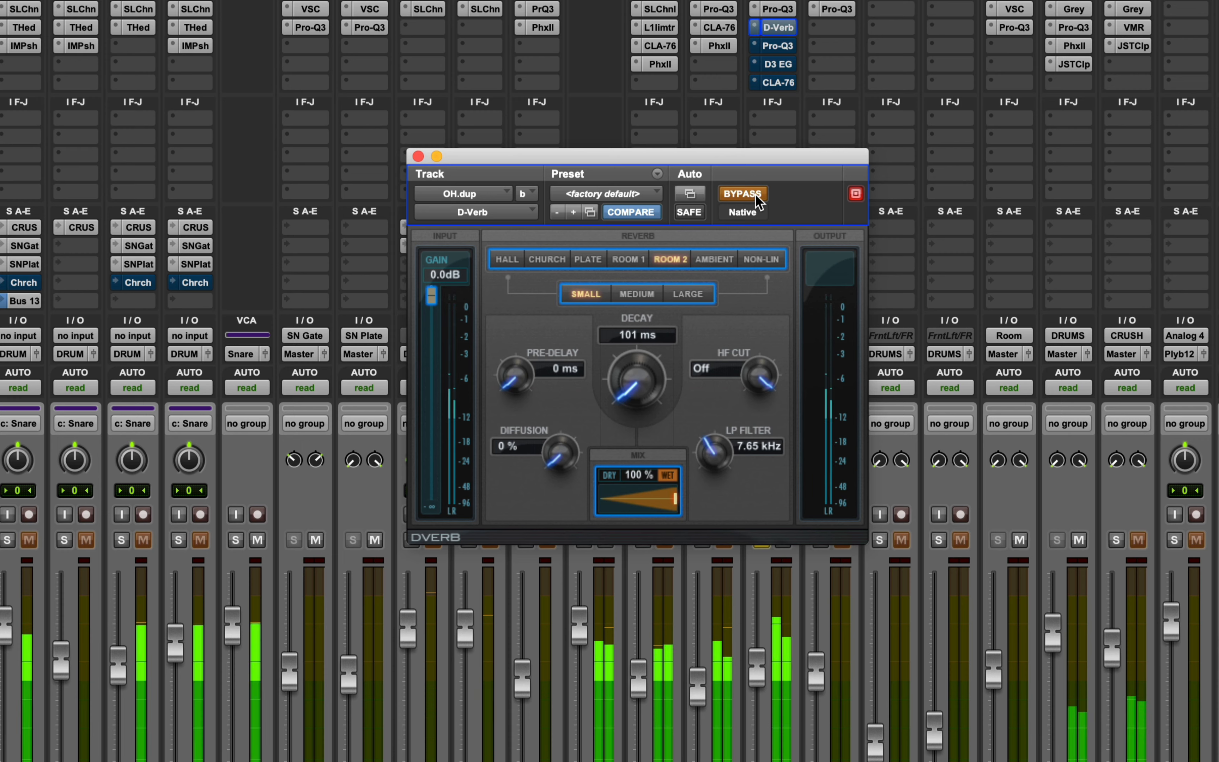
click(757, 199)
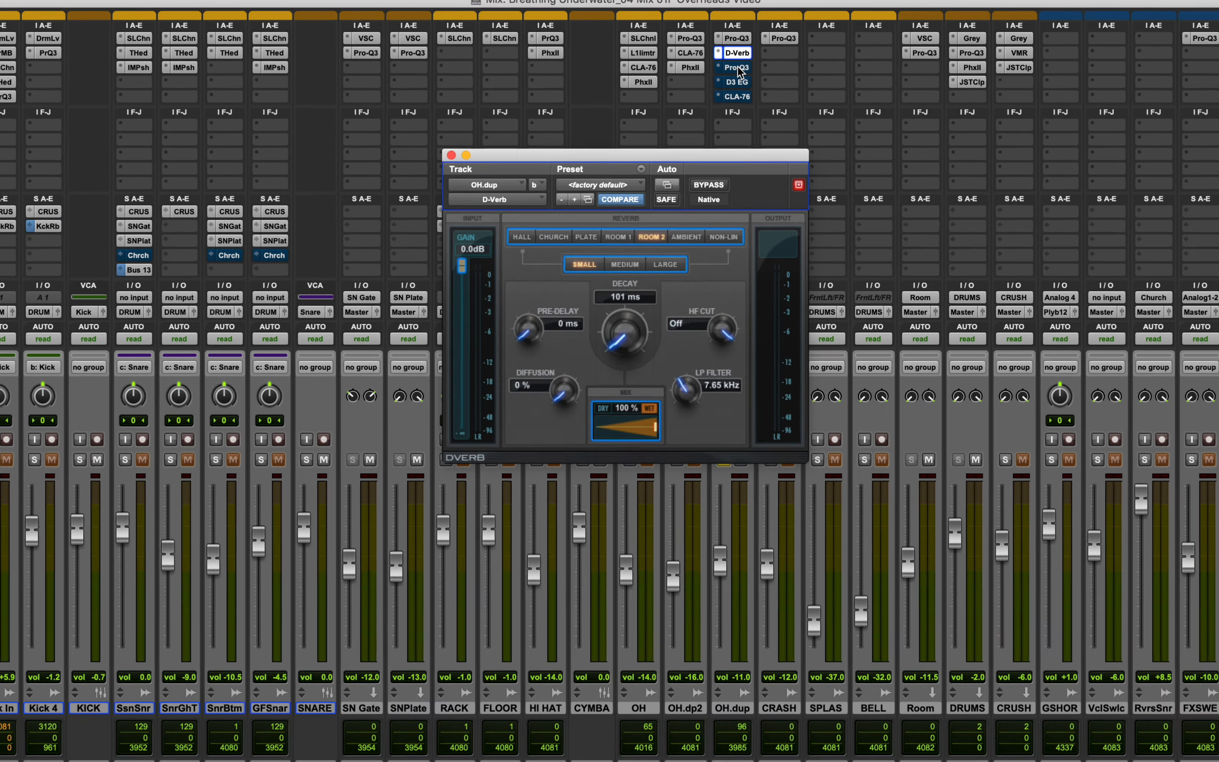
Open OH.dup's second Pro-Q3, compare it bypassed and active during playback, leave it enabled and close its window.
click(739, 70)
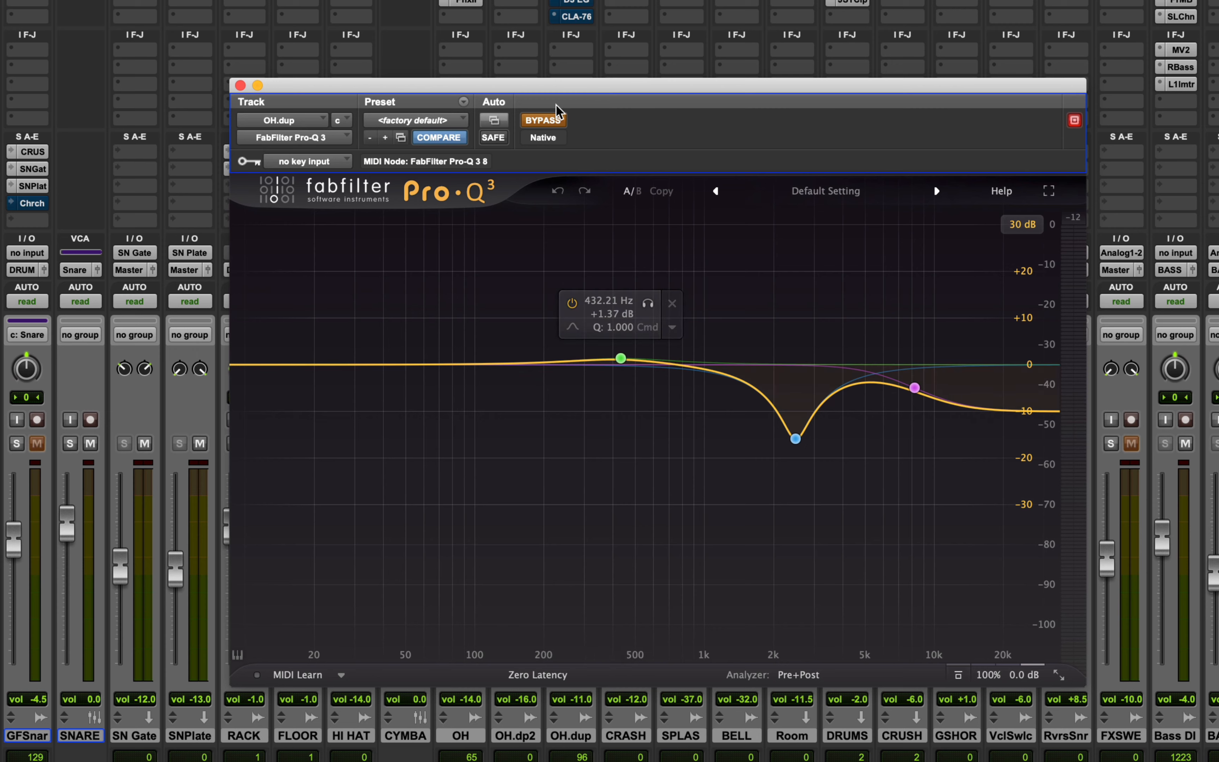
click(562, 125)
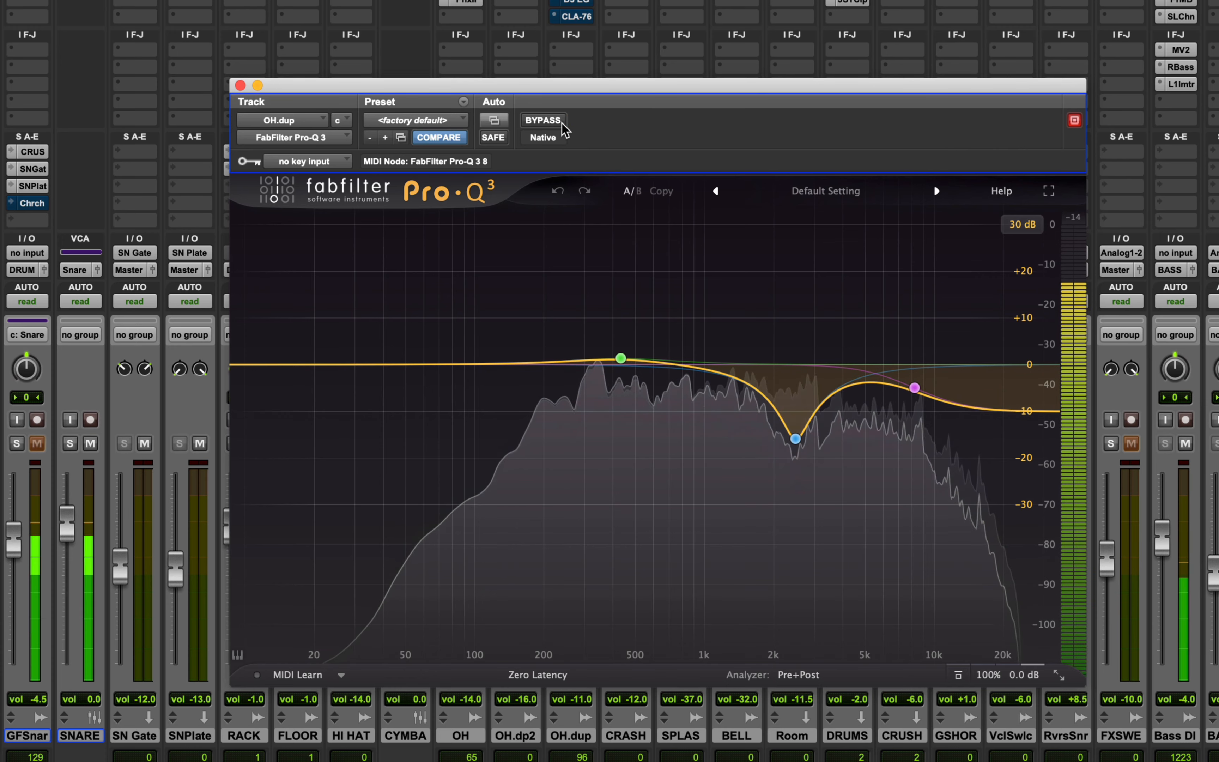
click(562, 122)
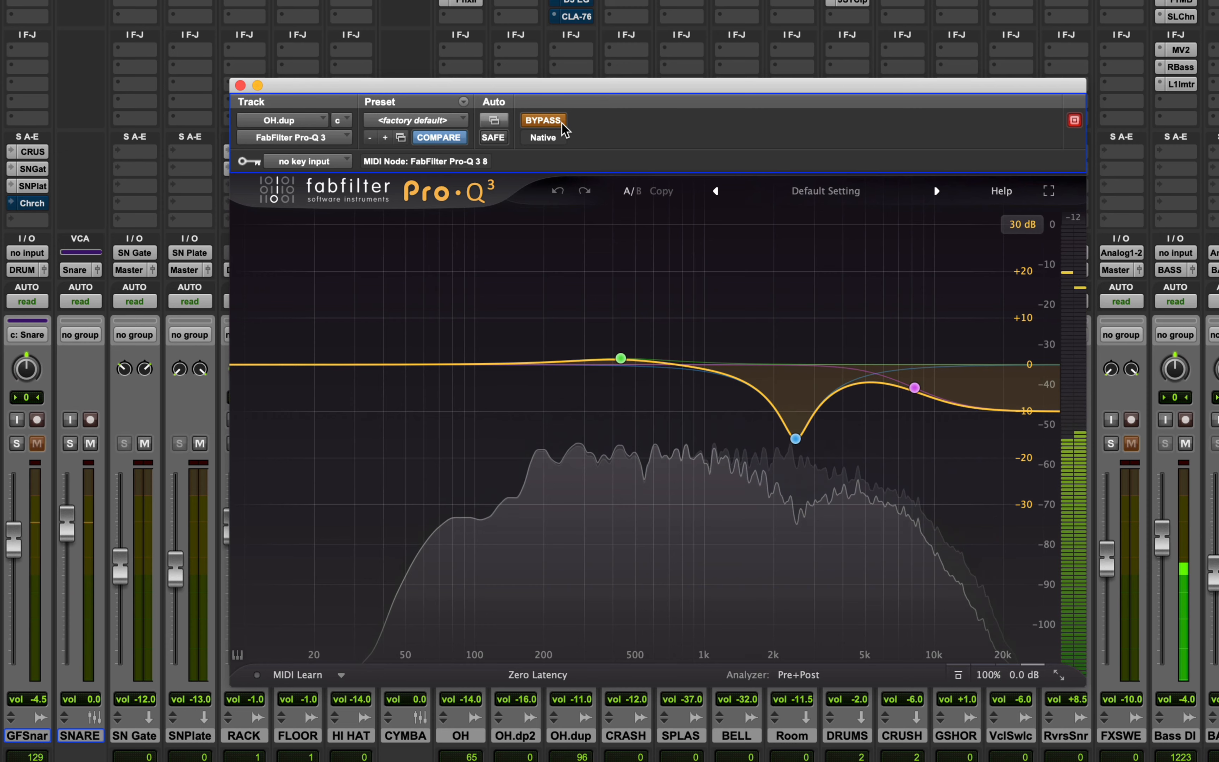
click(563, 123)
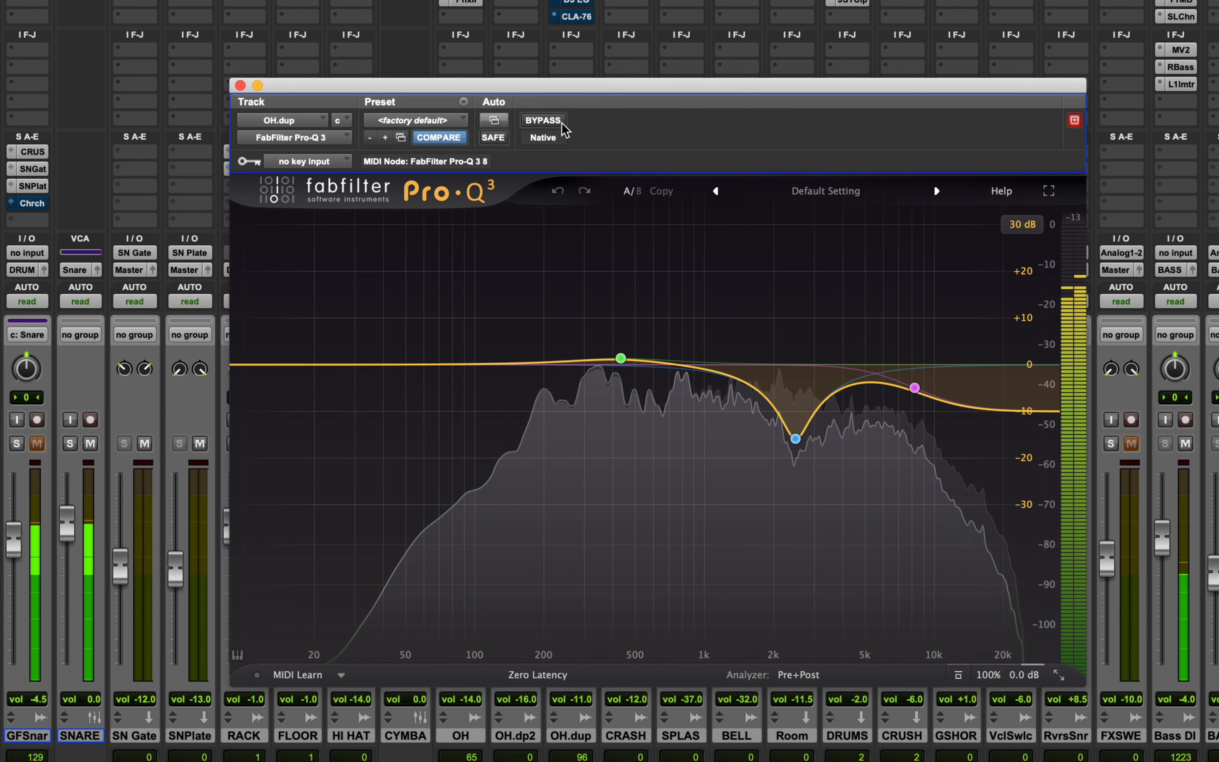
key(space)
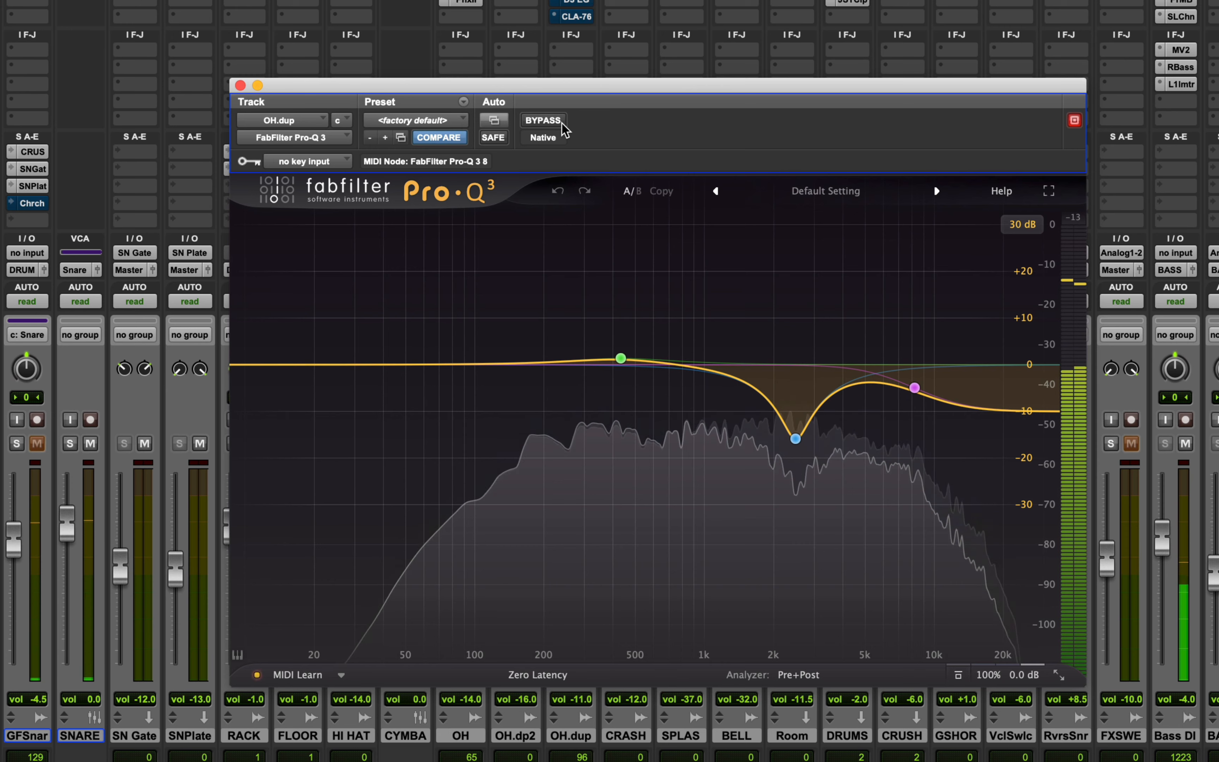
mouse_move(794, 404)
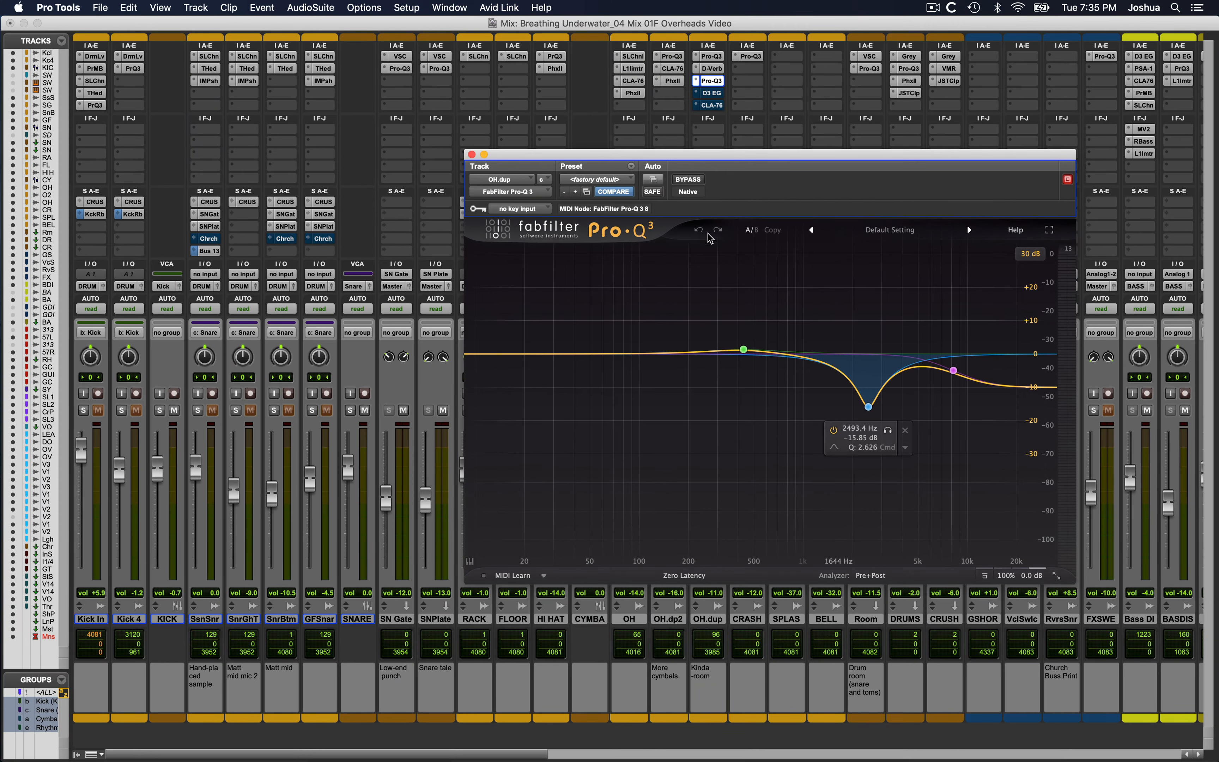
click(472, 155)
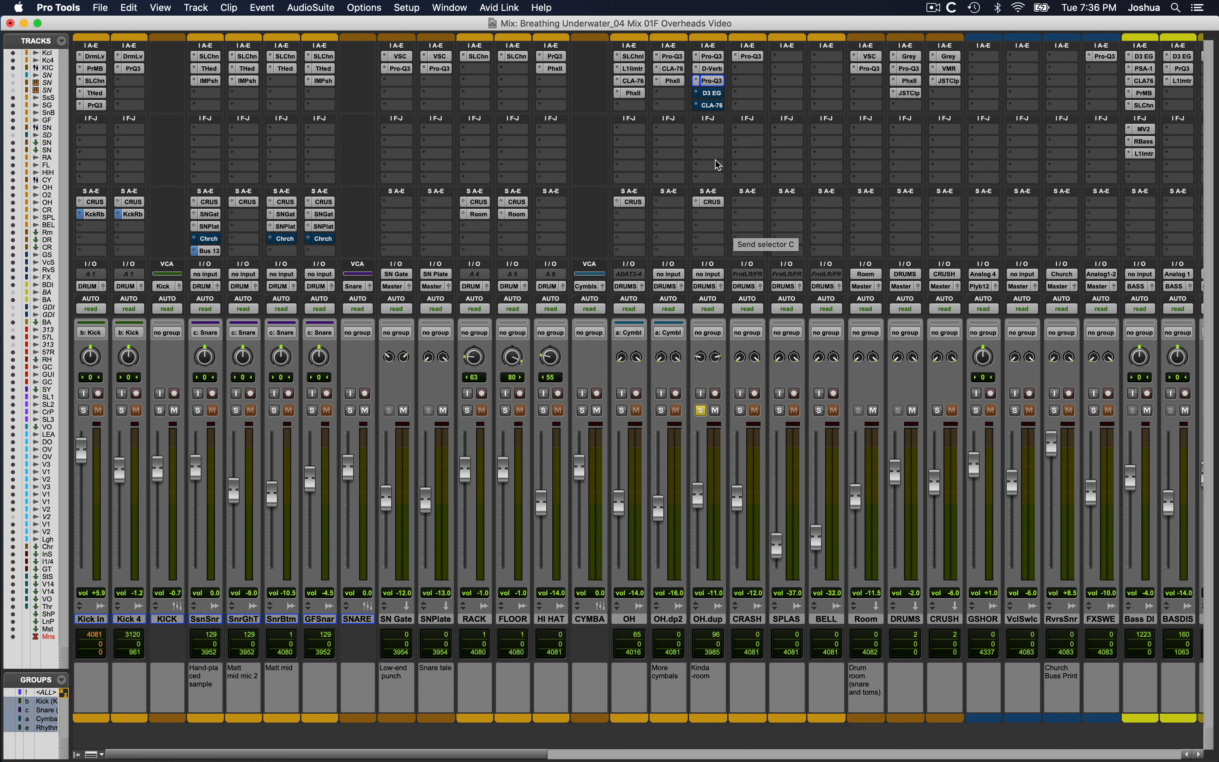
Enable and open the CLA-76 compressor on OH.dup, compare it bypassed and active during playback, and leave it enabled.
super+click(716, 106)
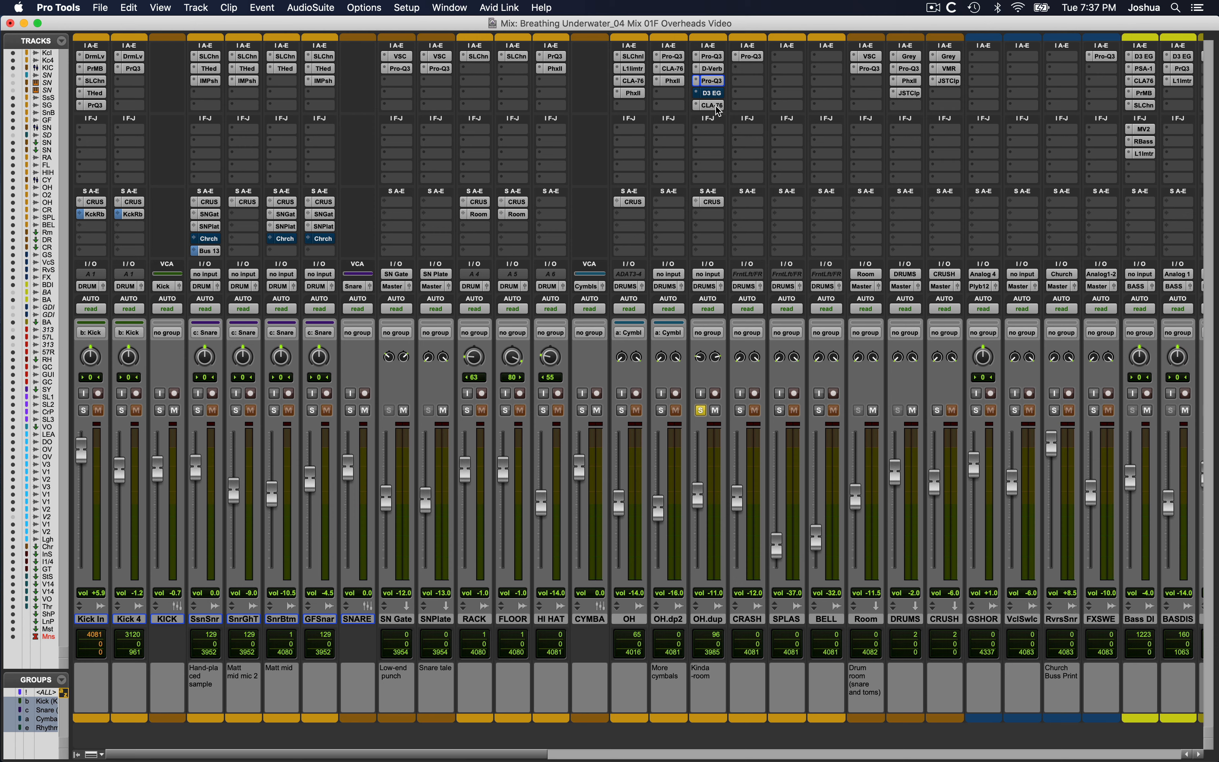
click(716, 106)
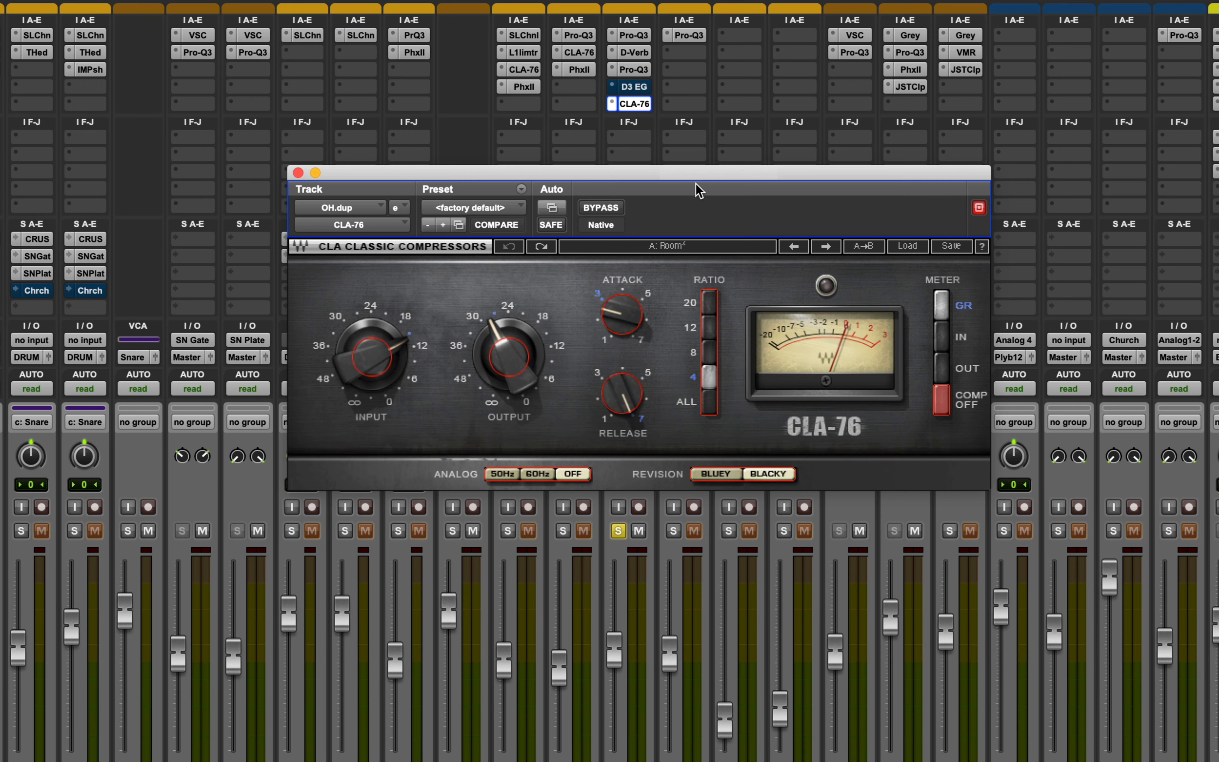
key(space)
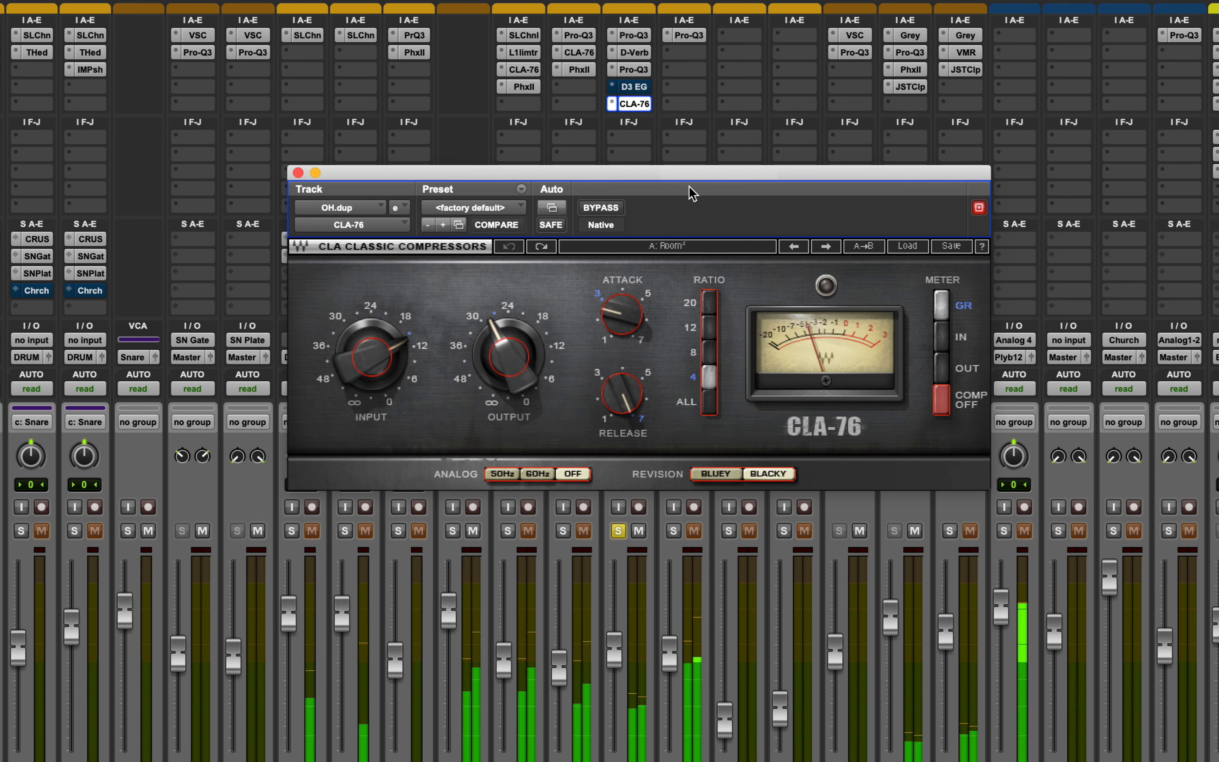
click(595, 208)
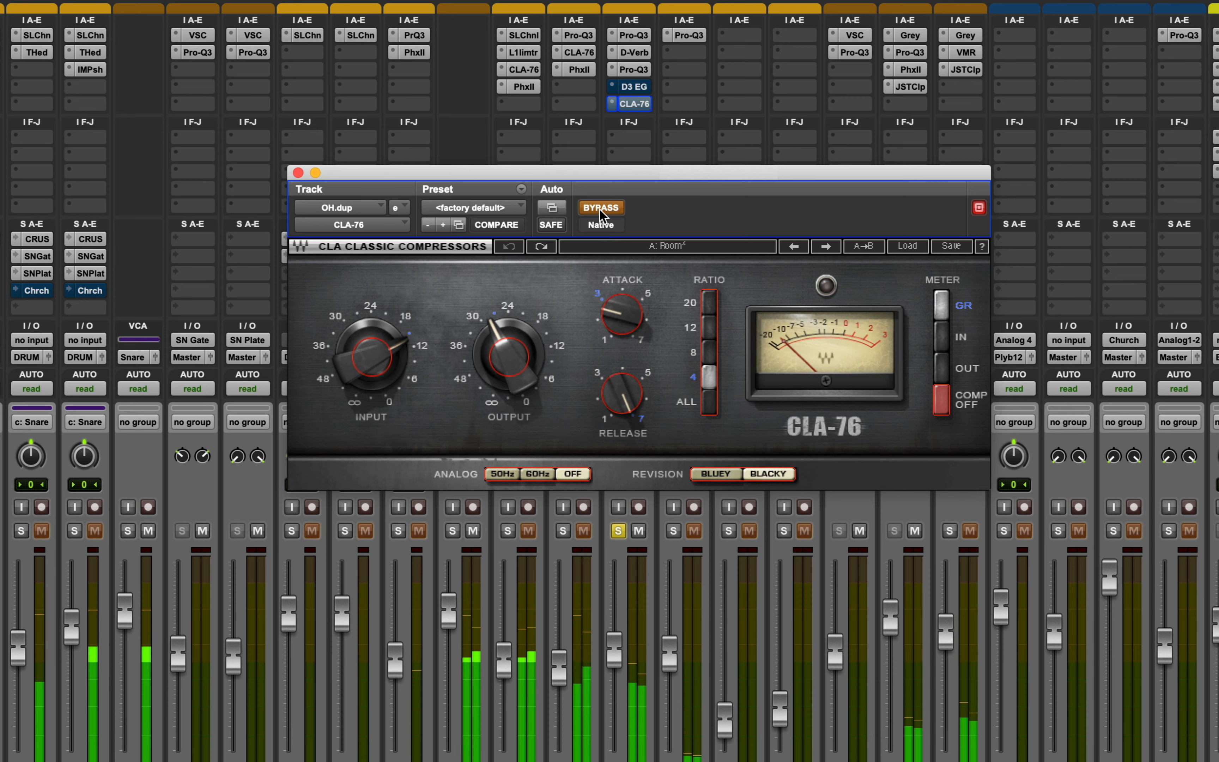
click(599, 208)
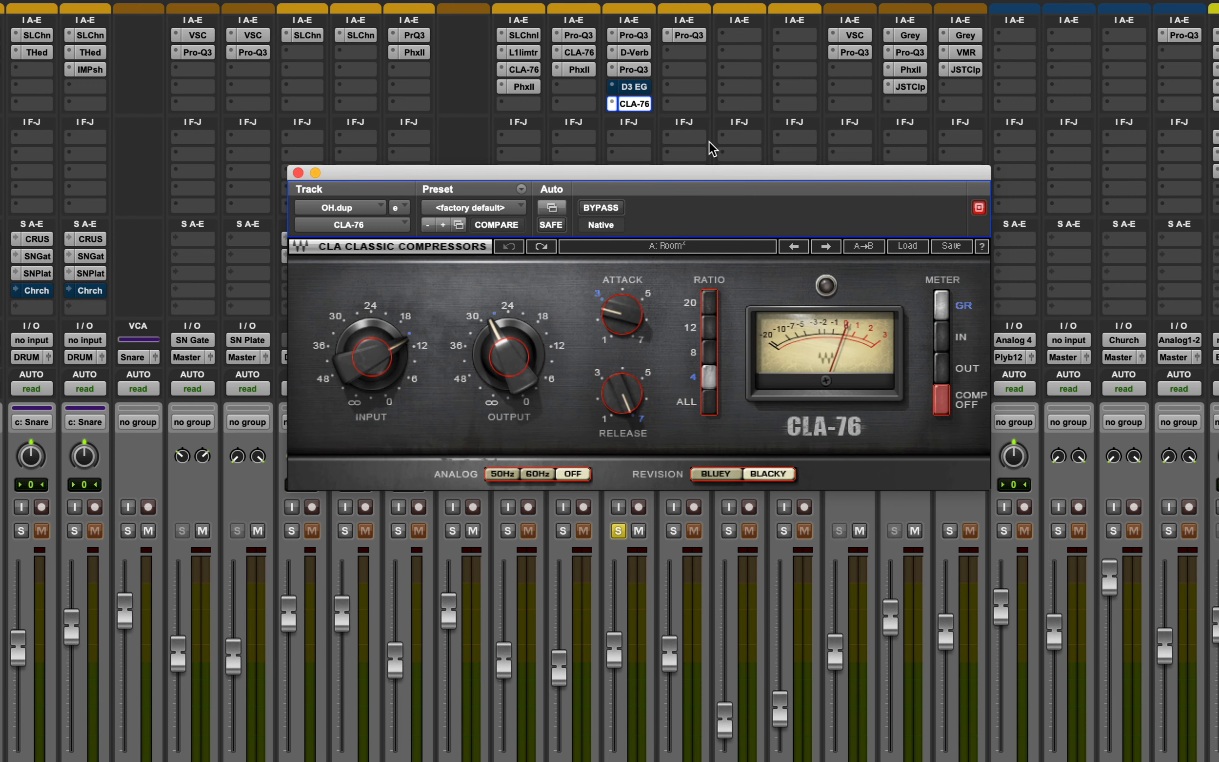
Open OH.dup's D3 EG expander/gate and inspect the session snare's Bus 13 send that feeds its side-chain.
click(634, 86)
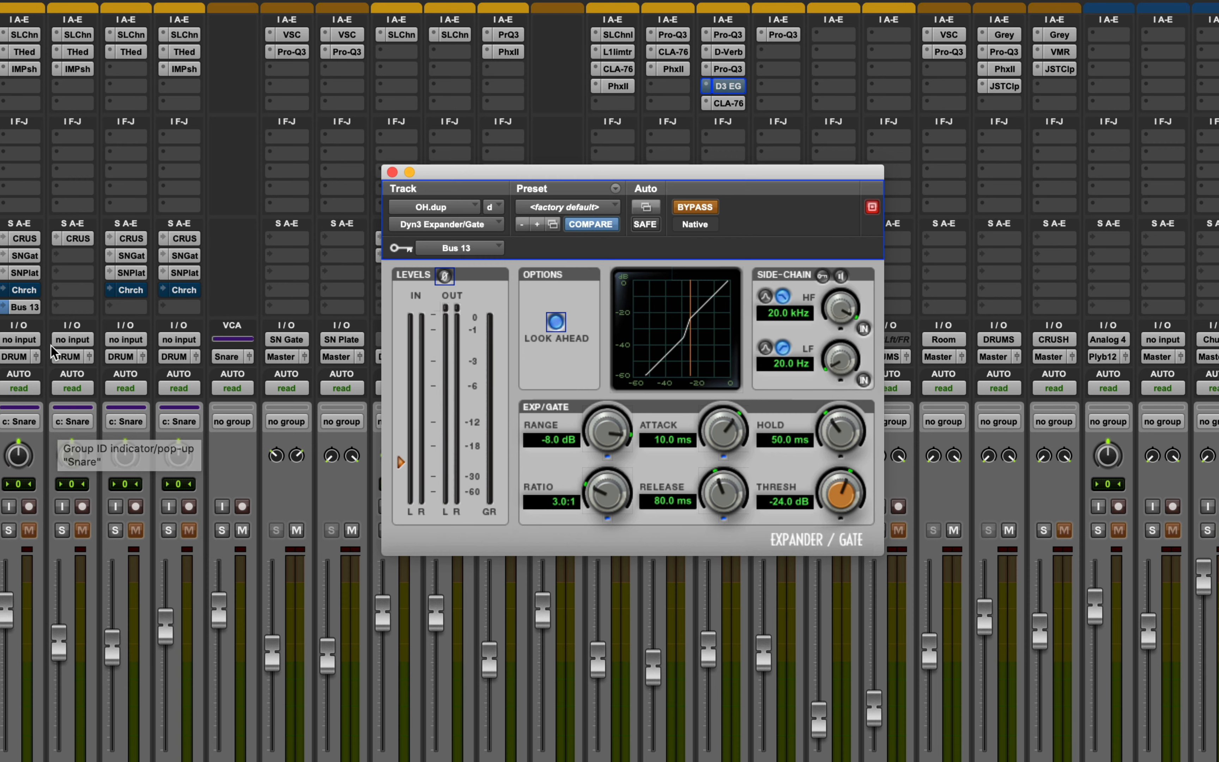
click(29, 308)
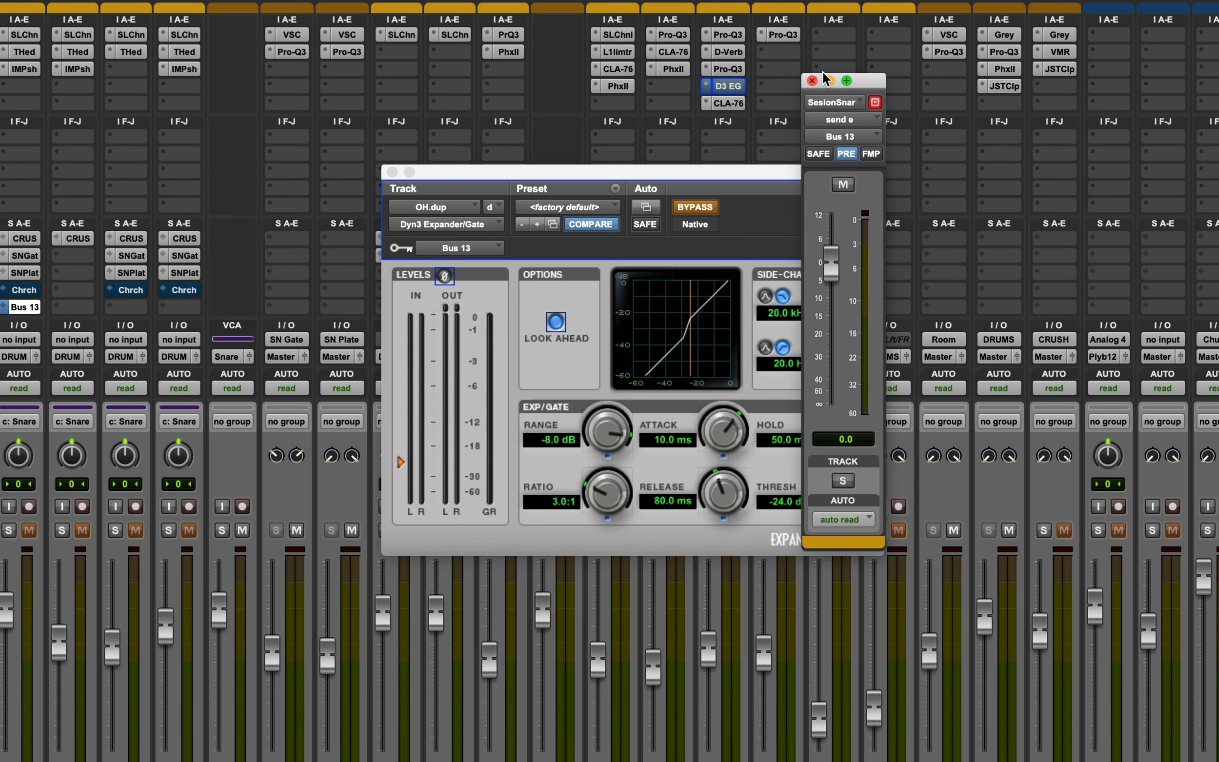
click(813, 81)
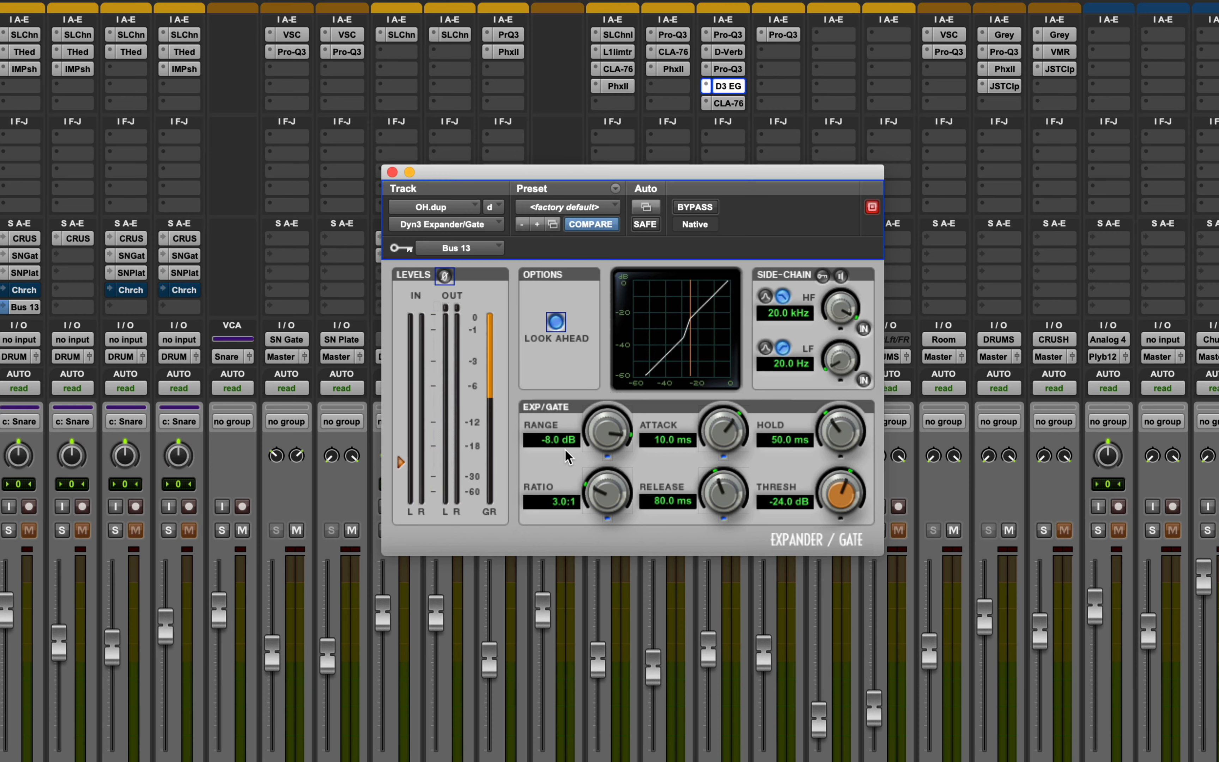
Reopen the CLA-76 on OH.dup, shift its window clear of the inserts, and play the soloed track.
click(734, 104)
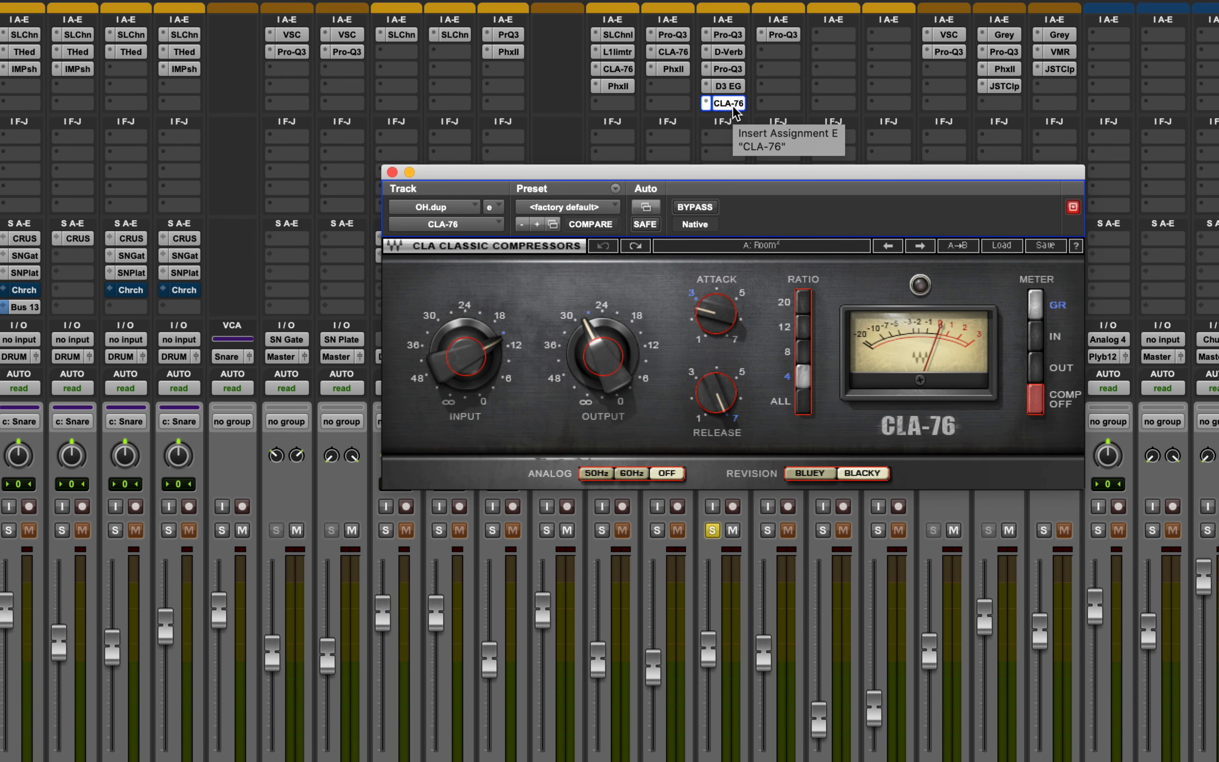
drag(757, 175, 726, 157)
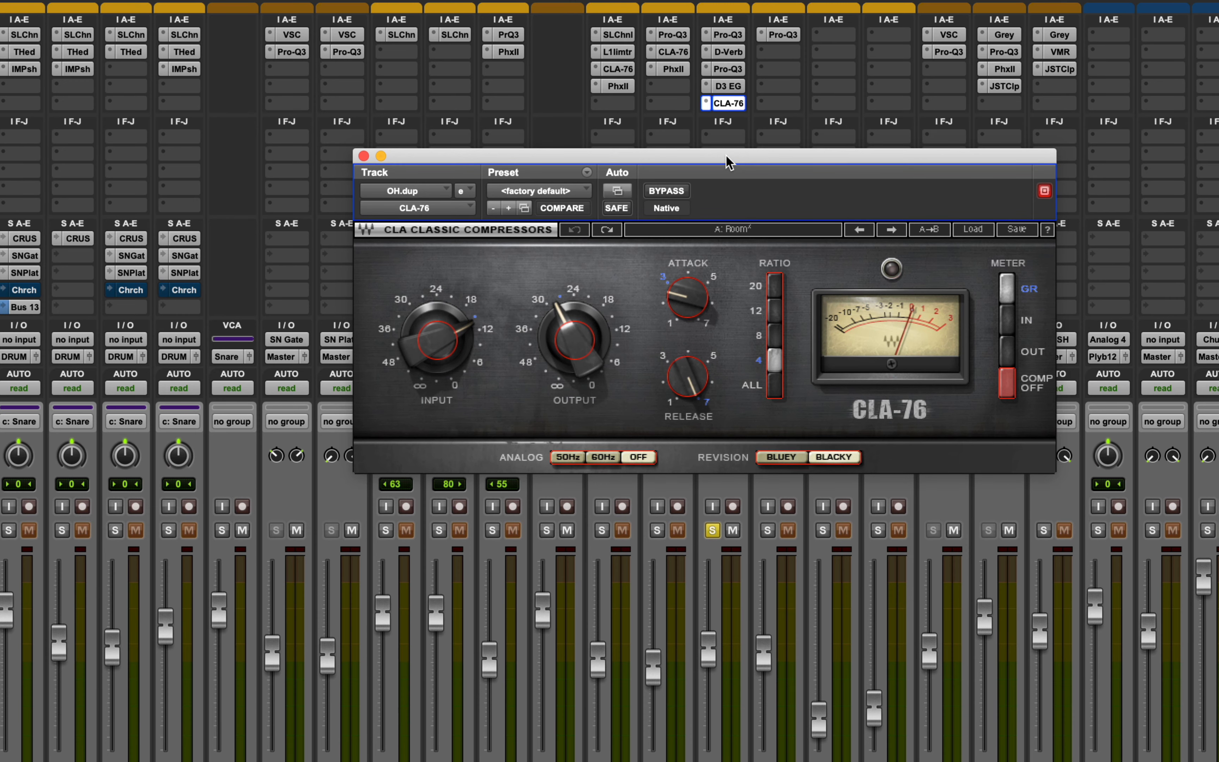
key(space)
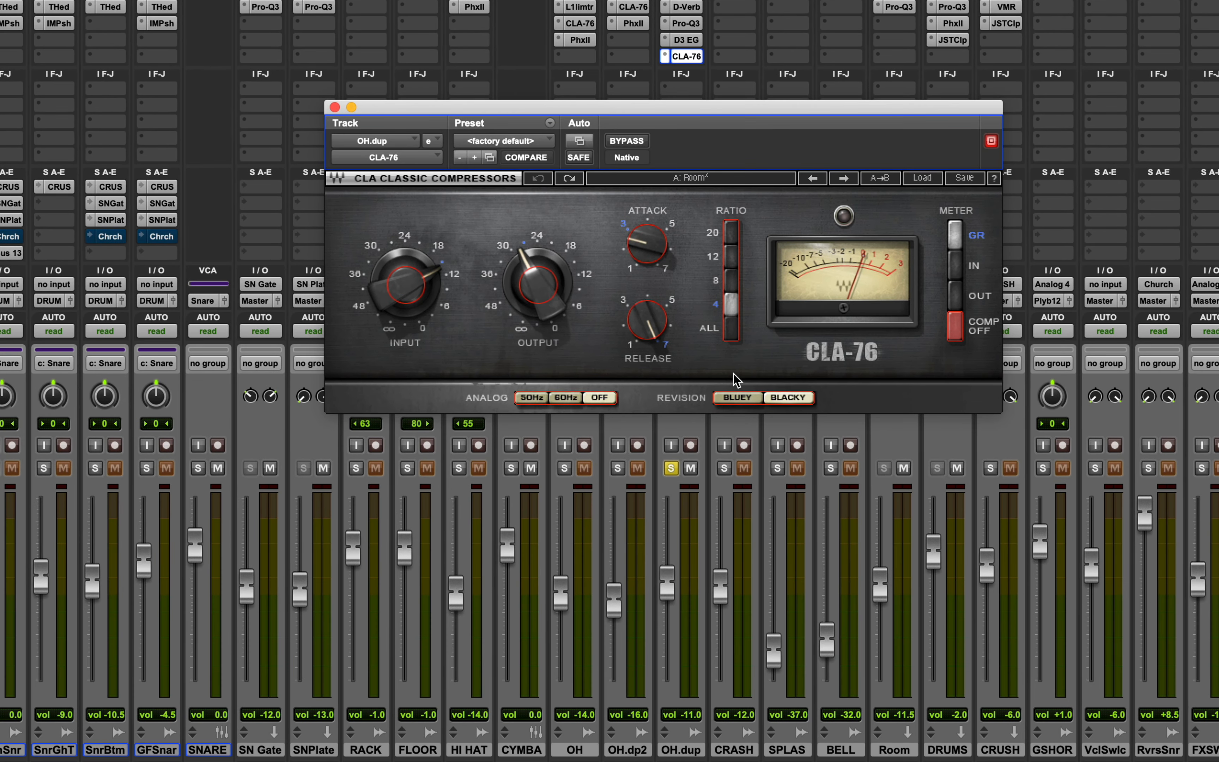
Unsolo OH.dup and compare the full drum mix with the track muted and unmuted during playback.
click(713, 531)
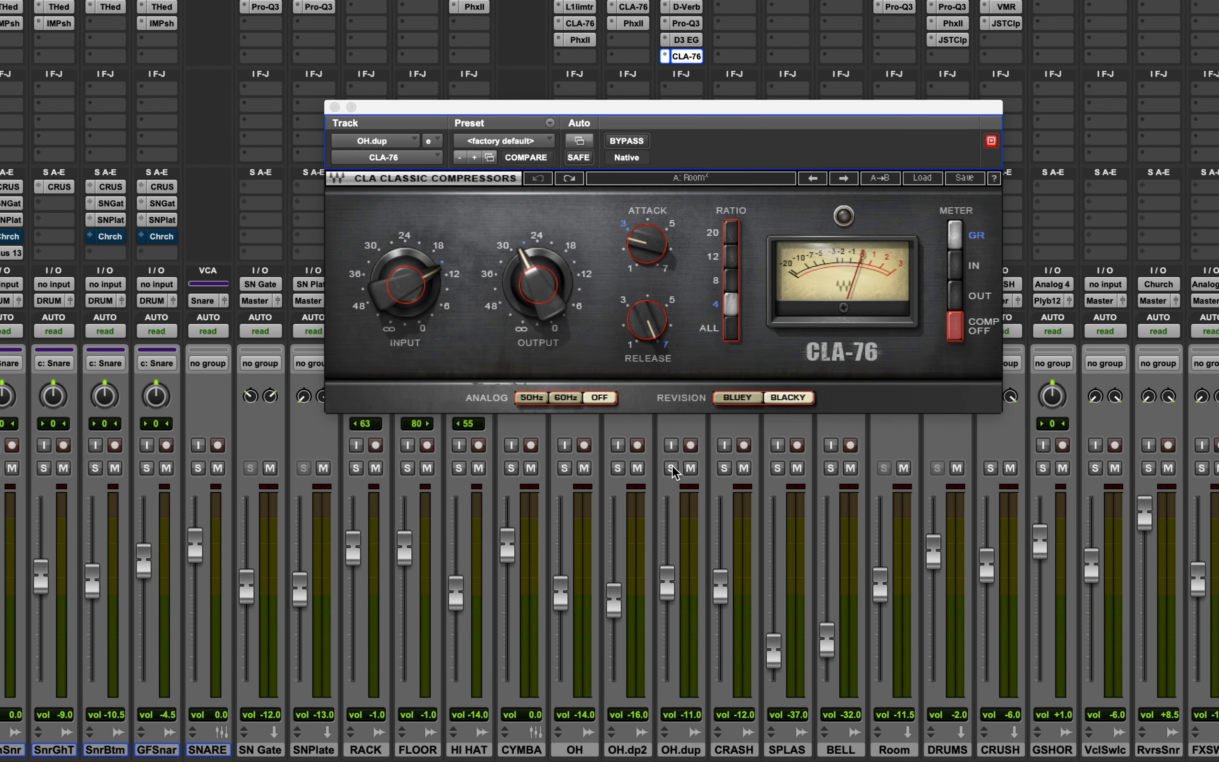
click(691, 468)
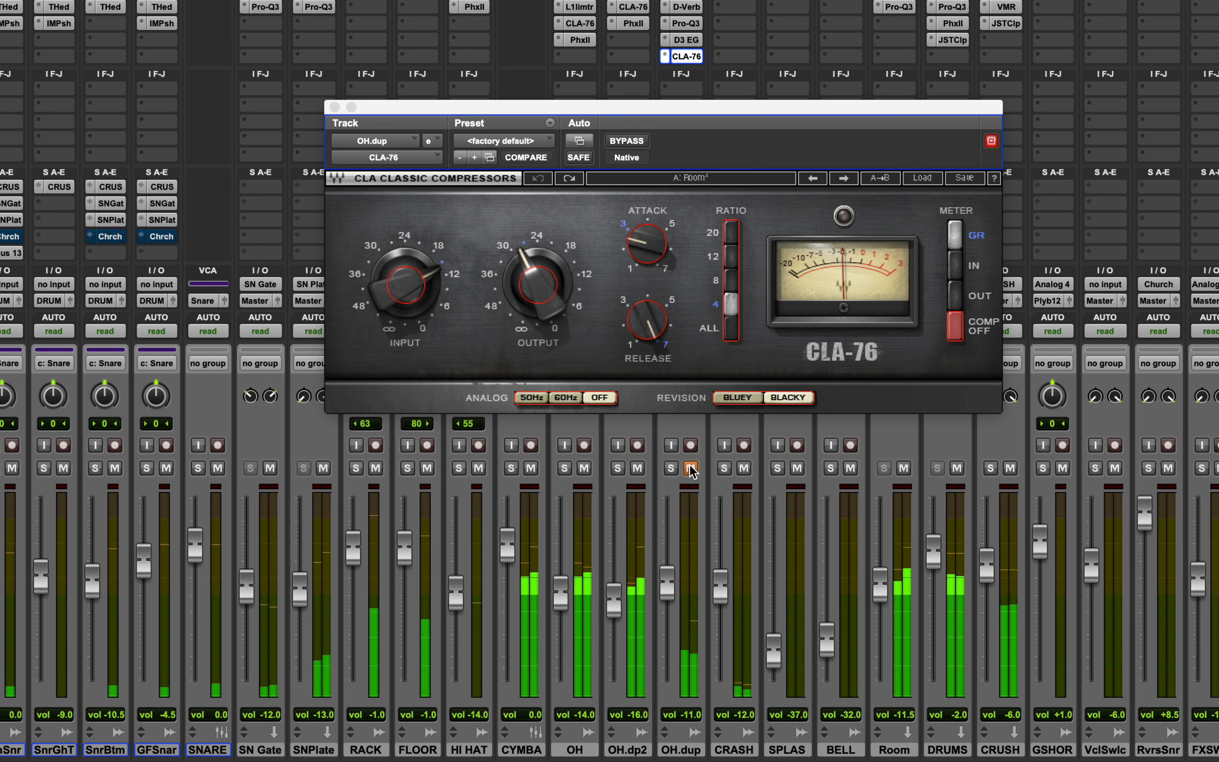
click(690, 468)
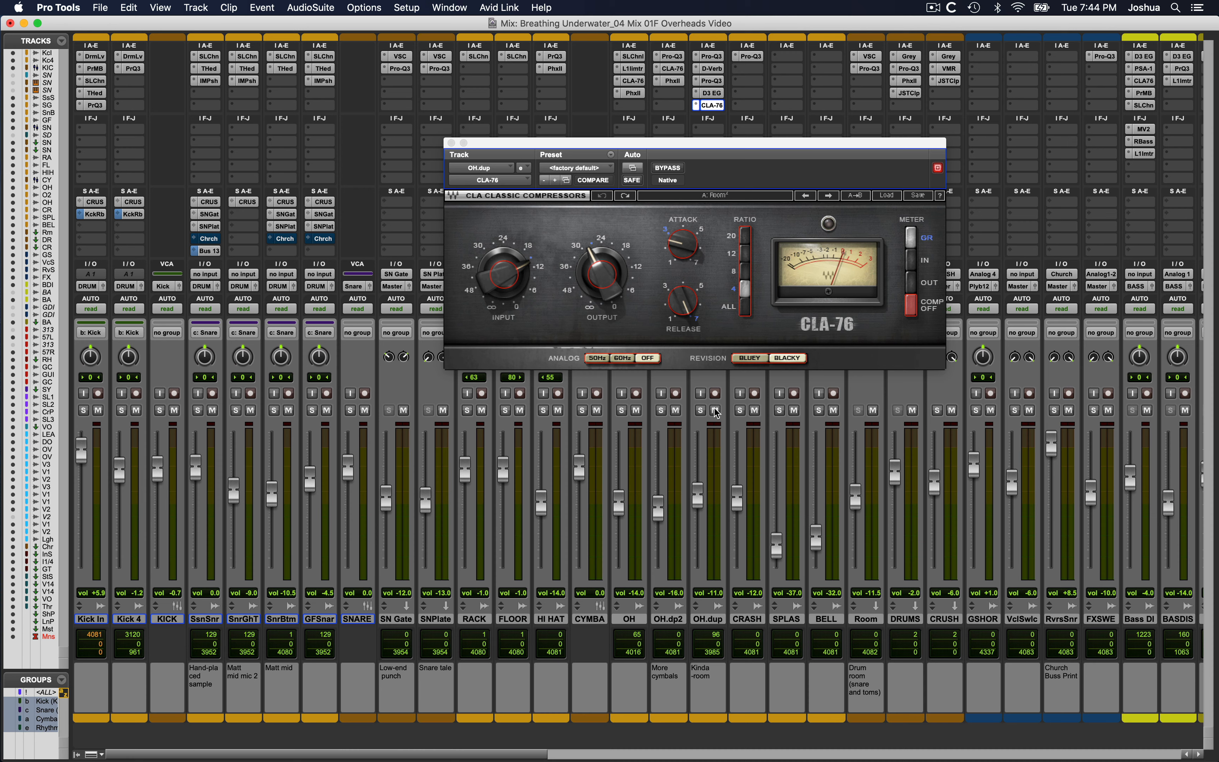
key(space)
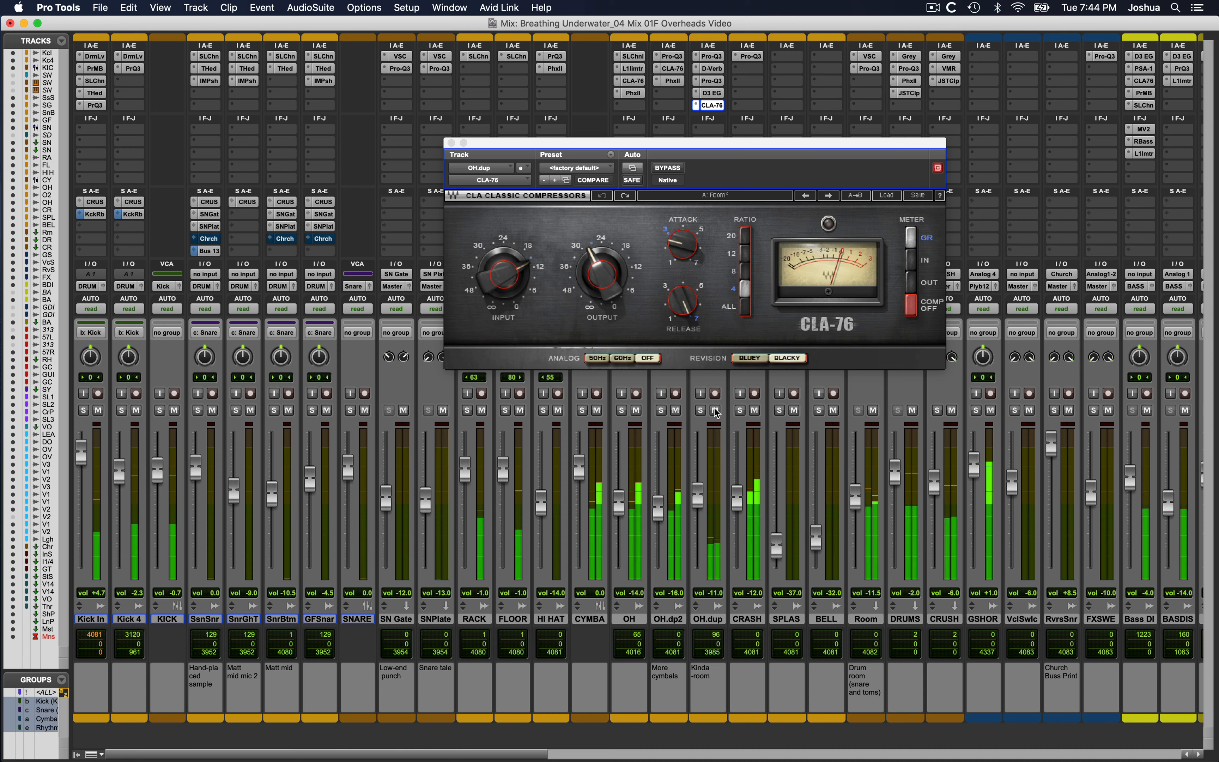